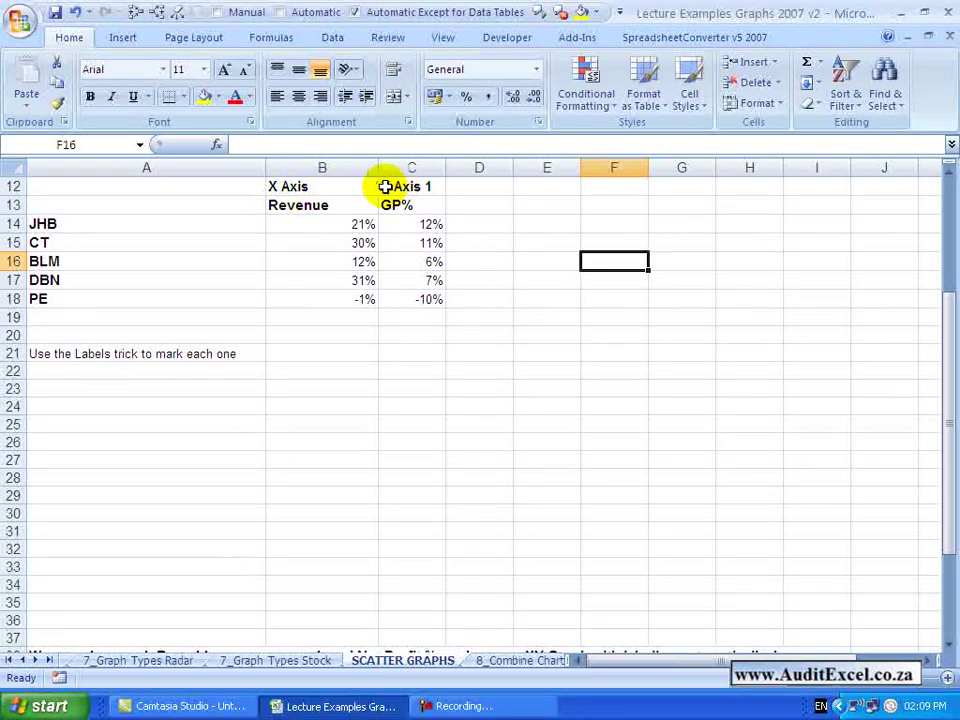
# Step: Plot the Revenue and GP% range B13:C18 as a scatter chart with only markers
pyautogui.click(328, 206)
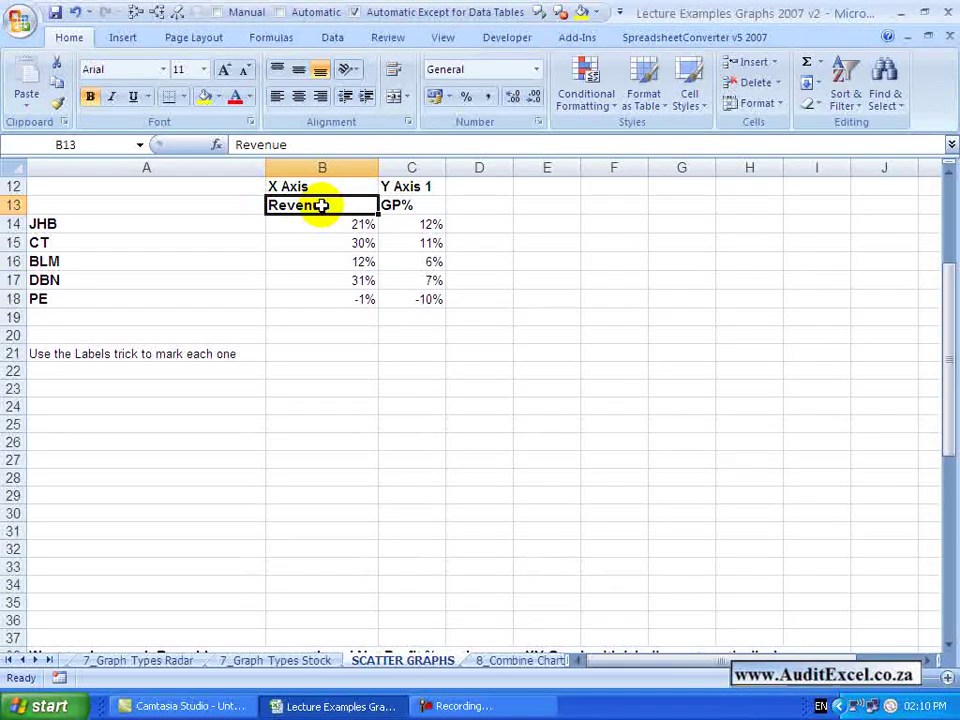
pyautogui.moveTo(321, 205); pyautogui.dragTo(418, 298)
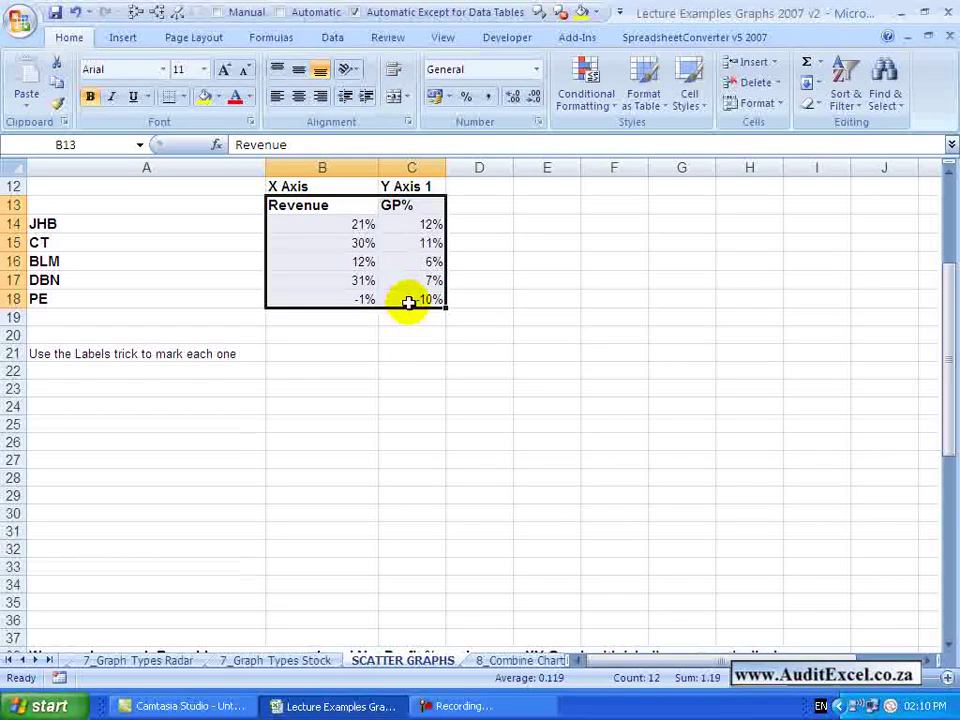
pyautogui.click(124, 38)
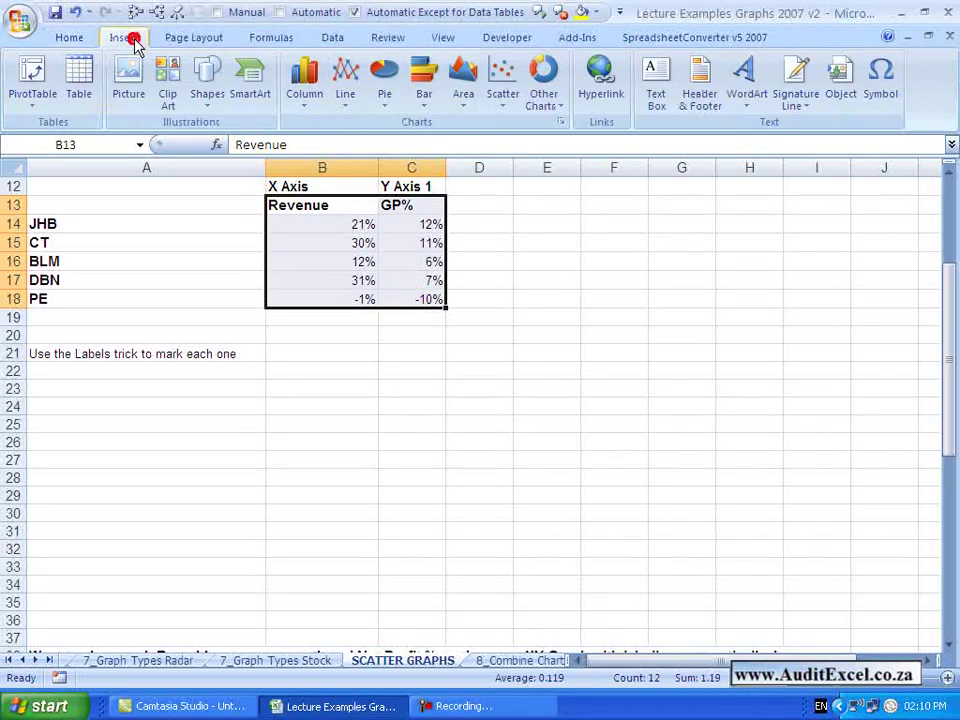
pyautogui.click(504, 96)
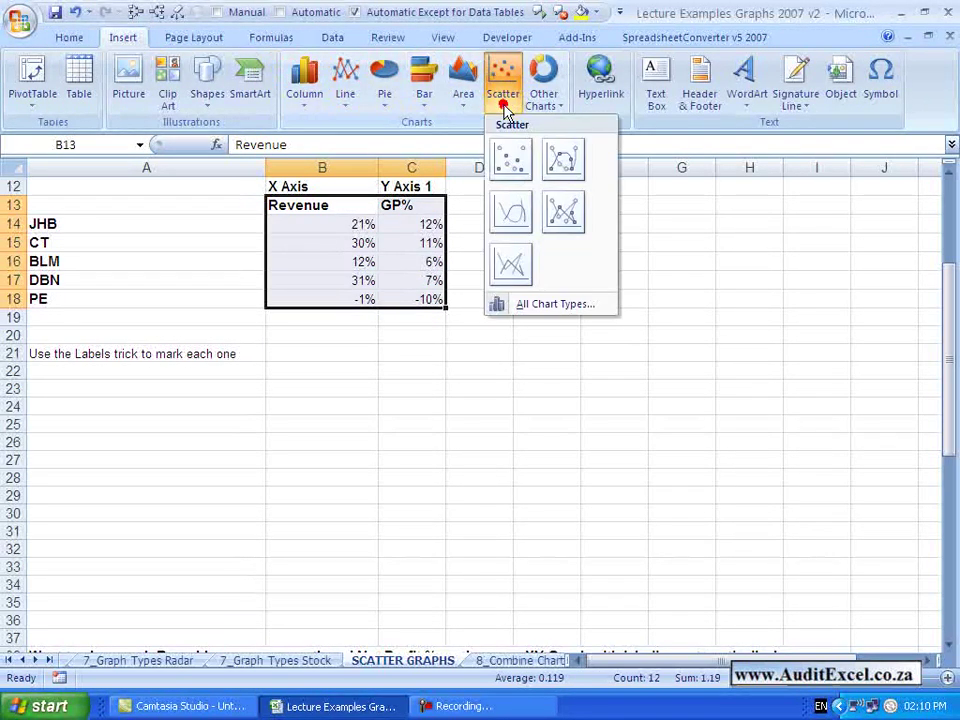
pyautogui.click(510, 160)
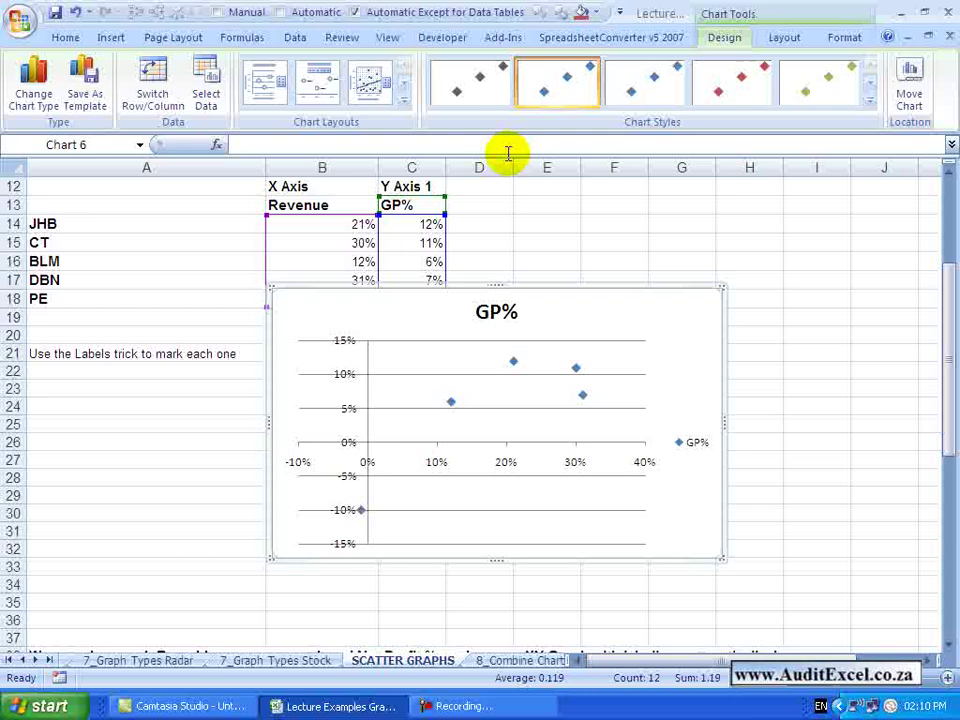
# Step: Move the chart below the table and title its horizontal axis 'Revenue Growth'
pyautogui.moveTo(663, 302); pyautogui.dragTo(658, 332)
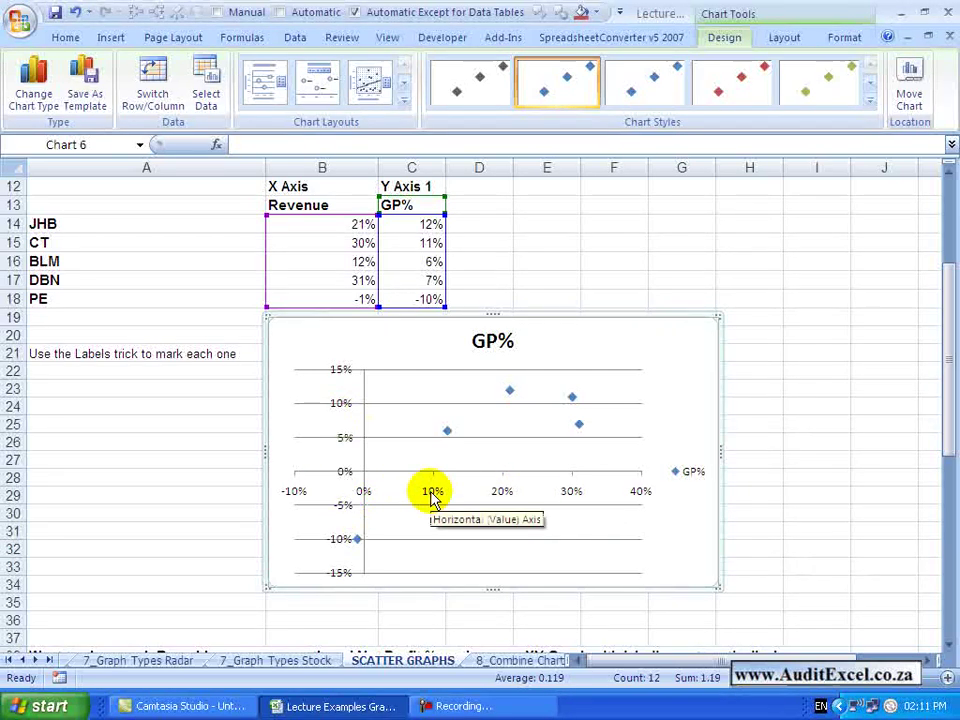
pyautogui.click(780, 38)
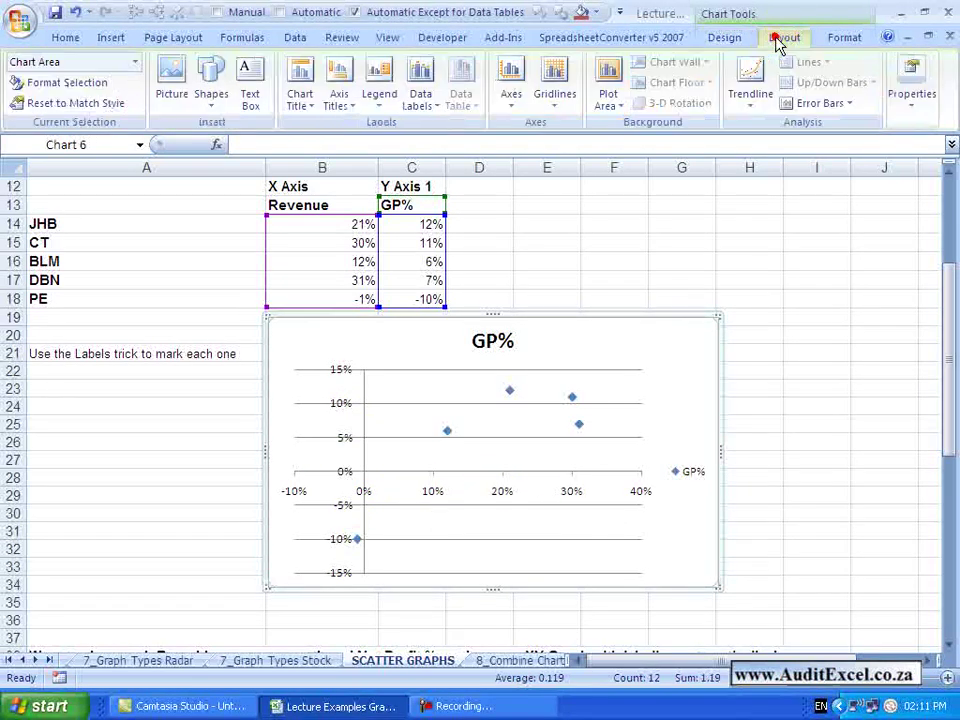
pyautogui.click(343, 104)
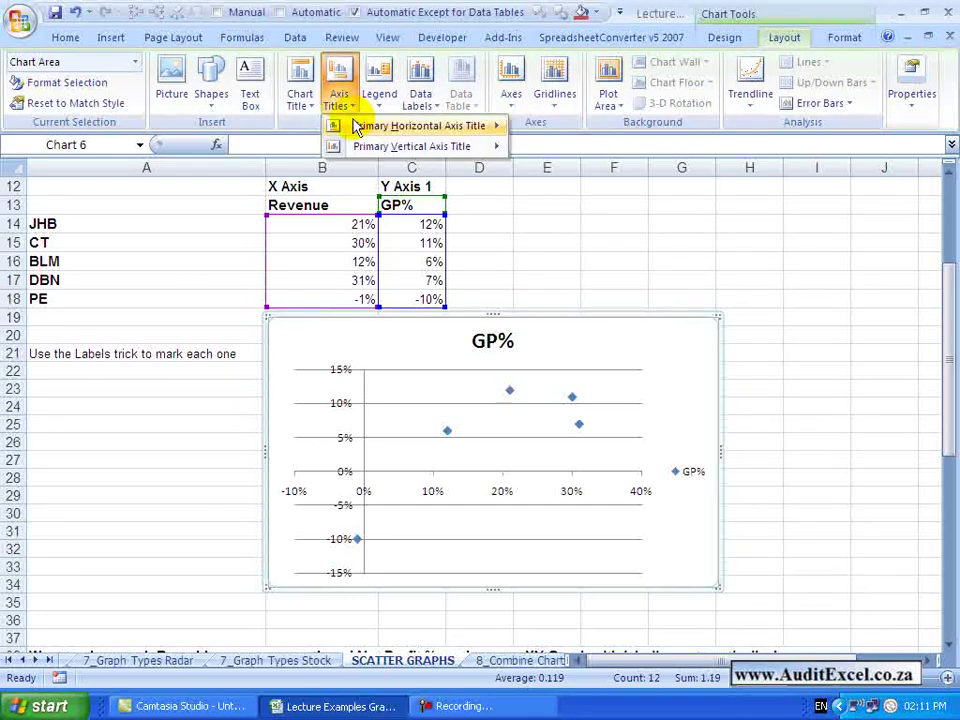
pyautogui.moveTo(420, 138)
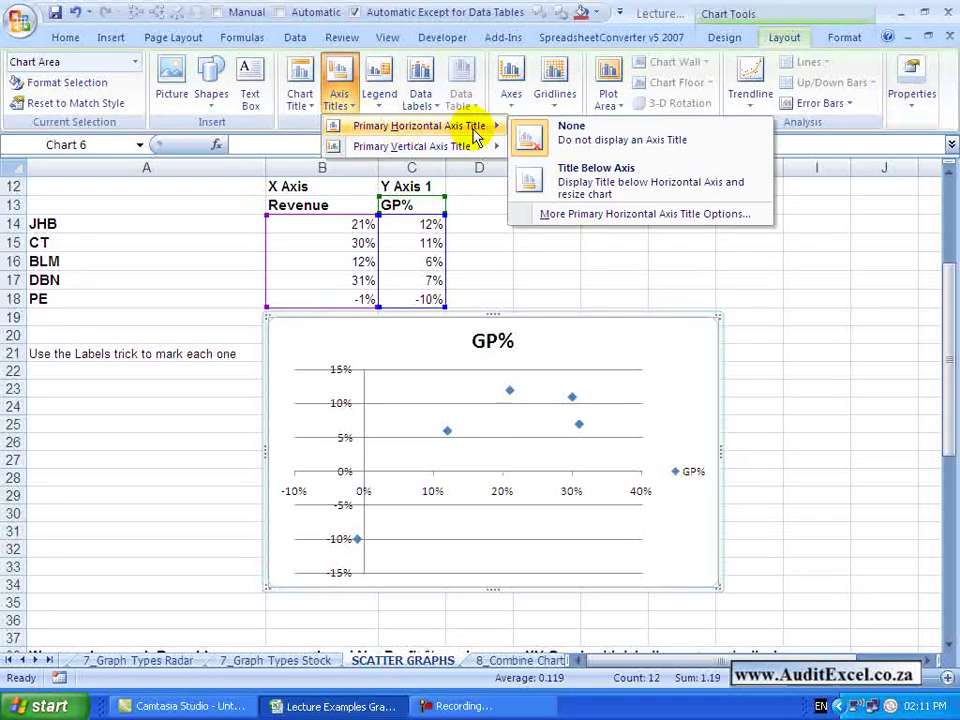
pyautogui.click(561, 181)
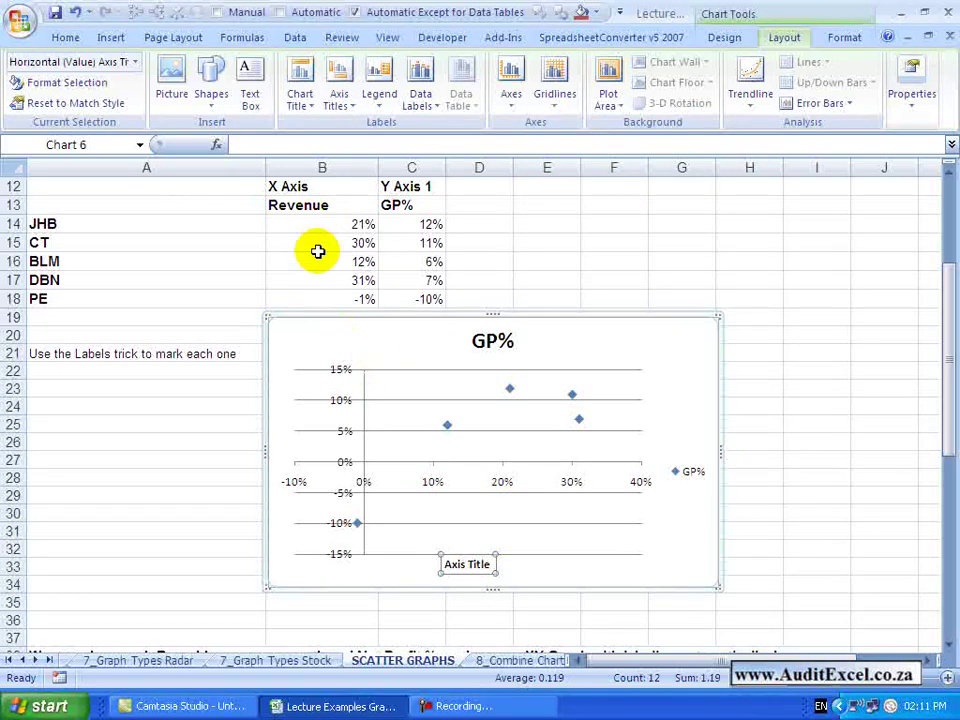
pyautogui.tripleClick(463, 565)
pyautogui.write('Revenue')
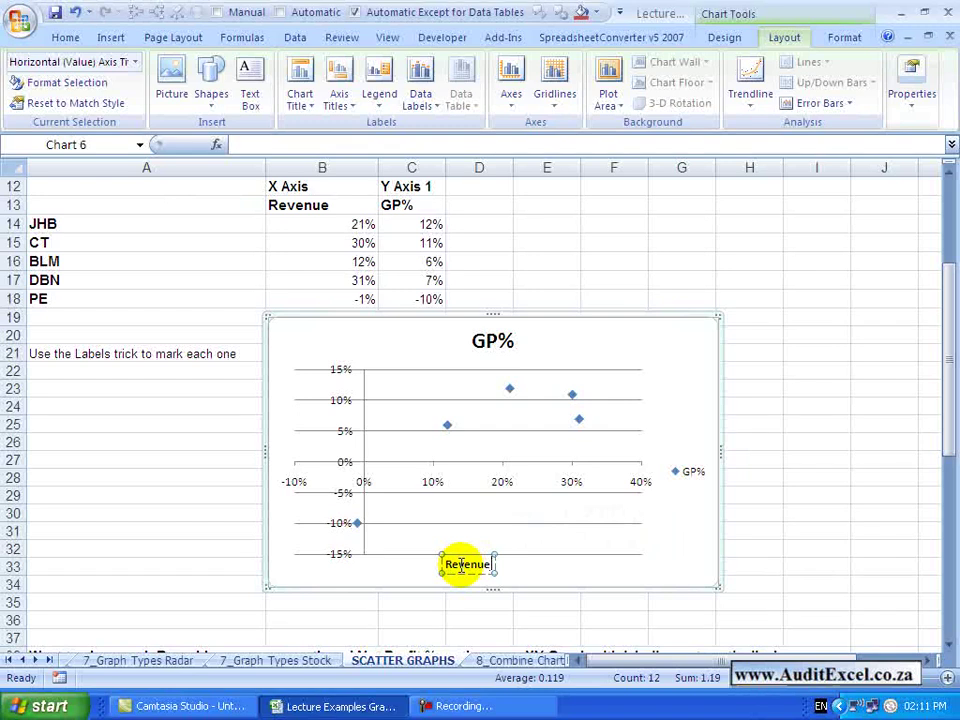
pyautogui.write(' Growth')
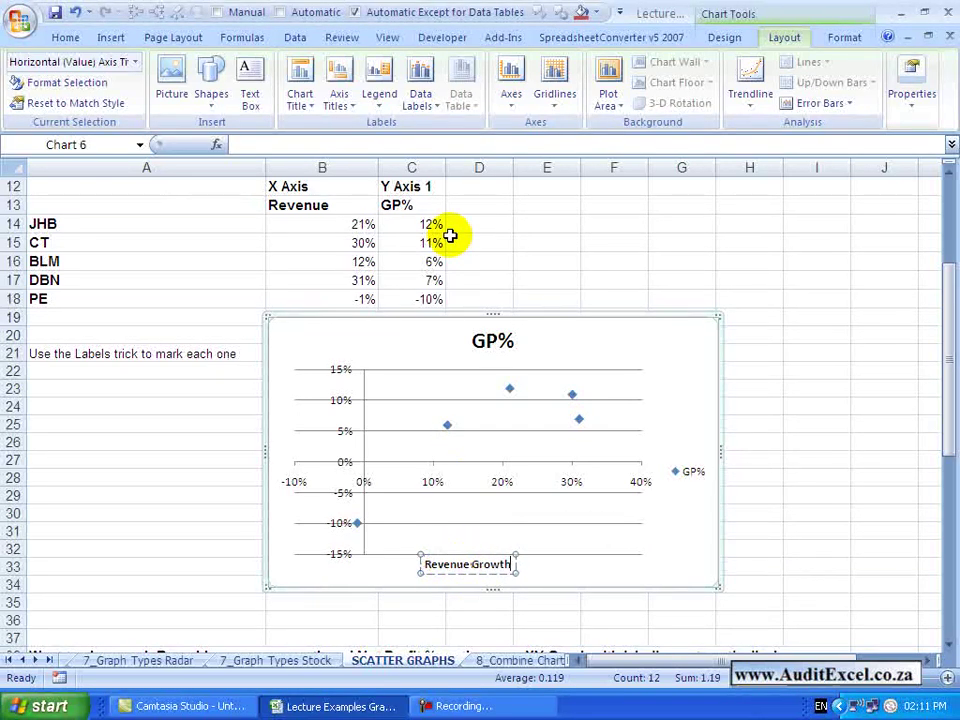
# Step: Add a rotated vertical axis title reading 'GP%'
pyautogui.click(339, 95)
pyautogui.moveTo(385, 146)
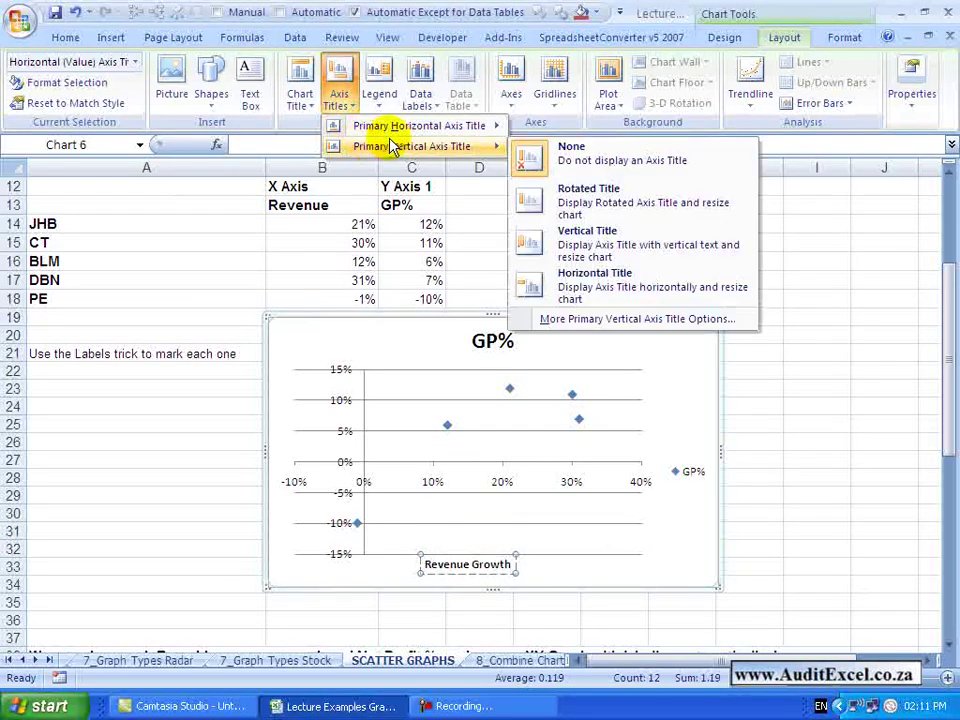
pyautogui.click(565, 207)
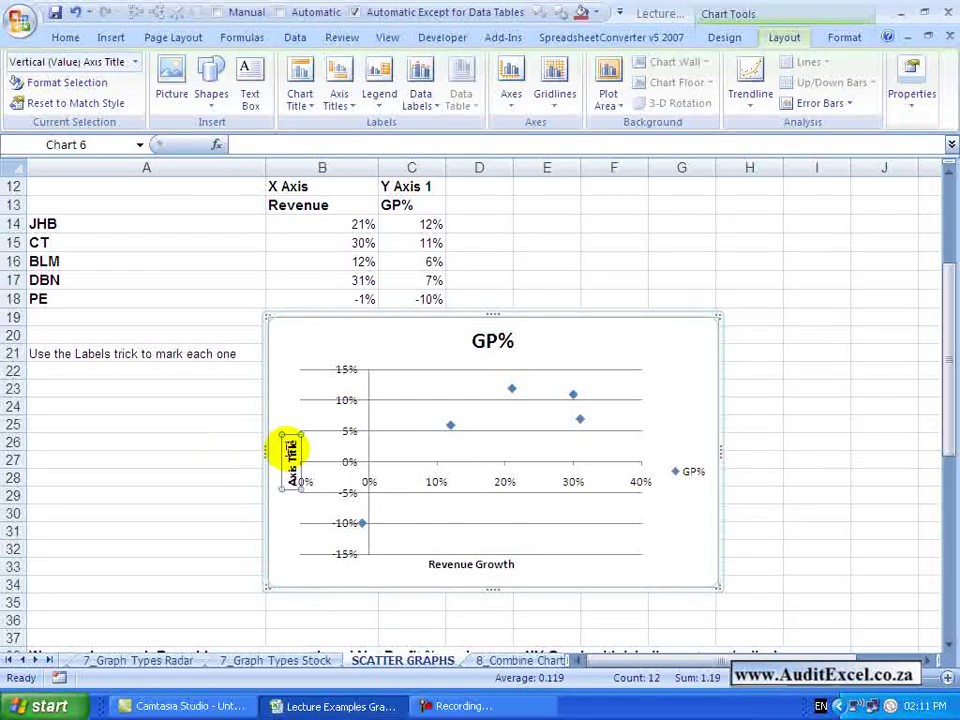
pyautogui.click(288, 450)
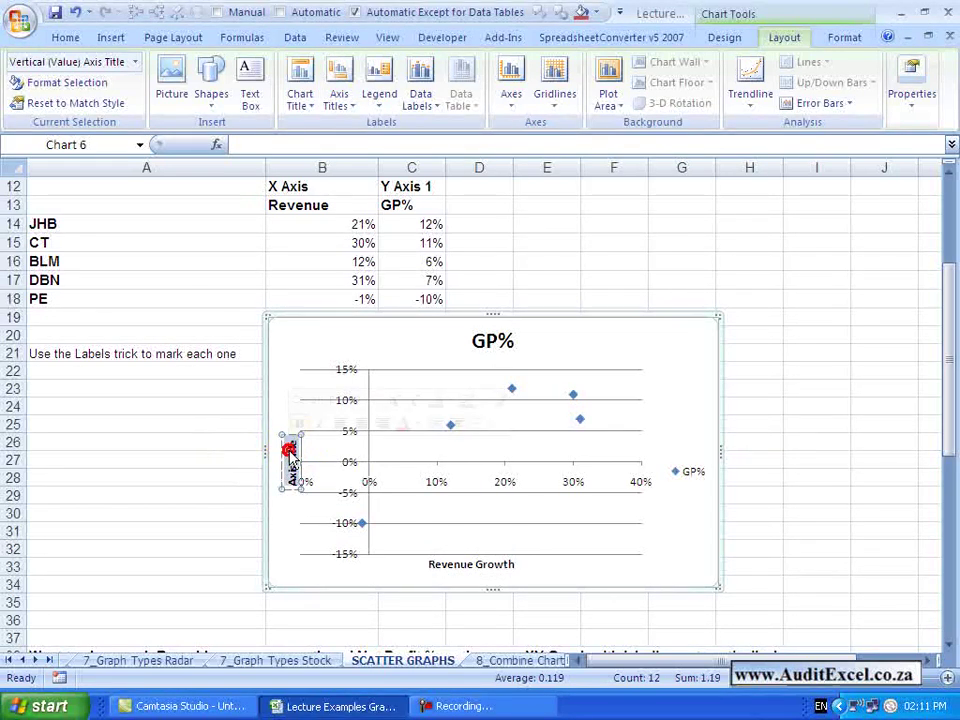
pyautogui.write('GP%')
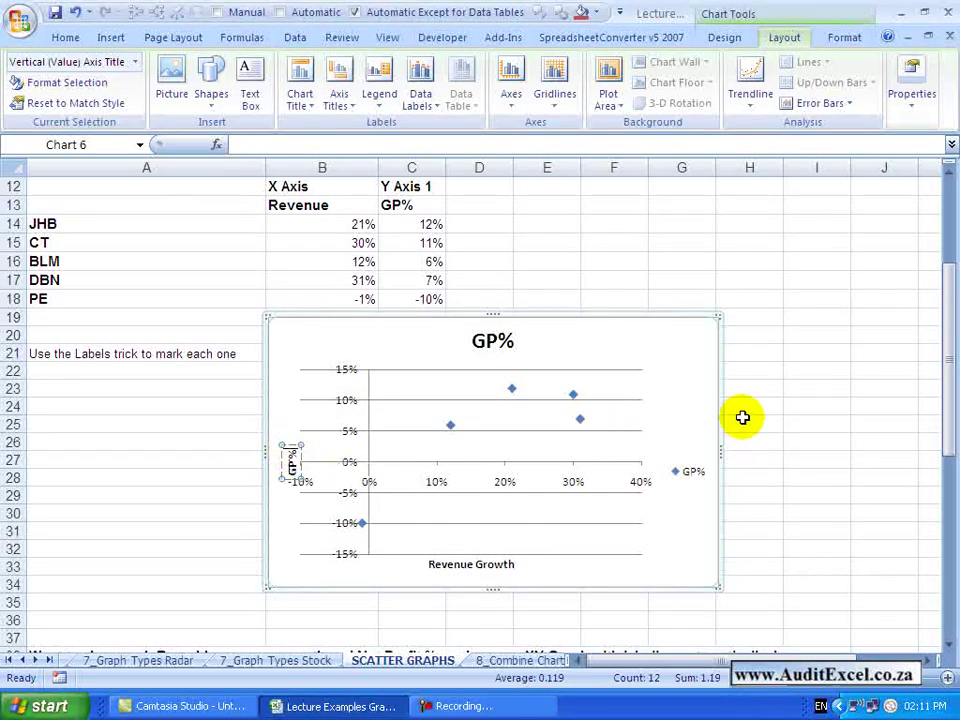
pyautogui.click(742, 417)
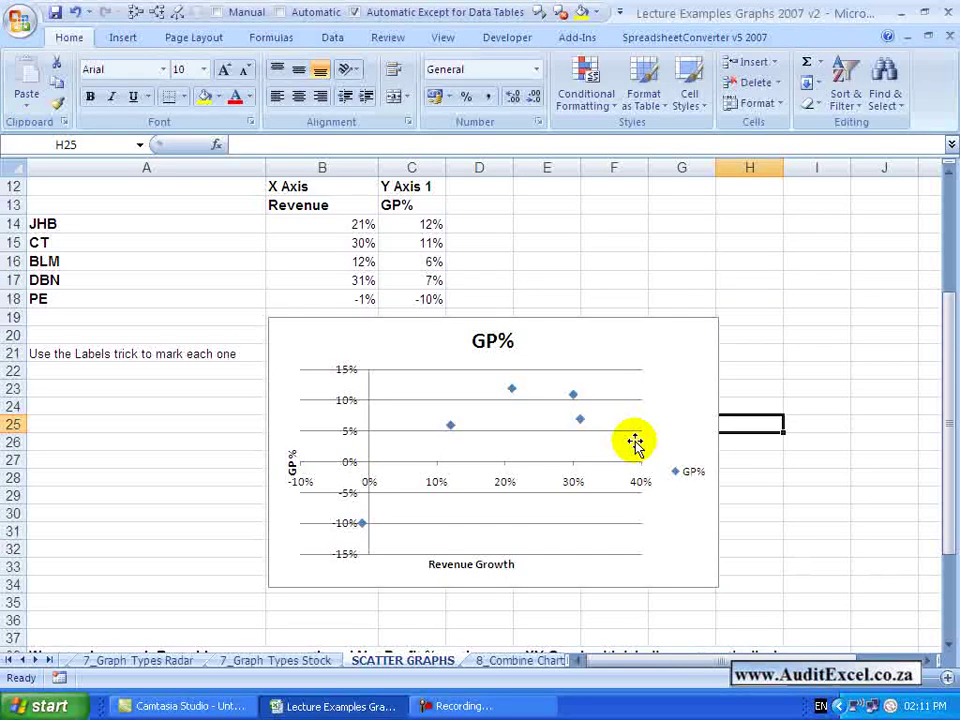
pyautogui.click(574, 397)
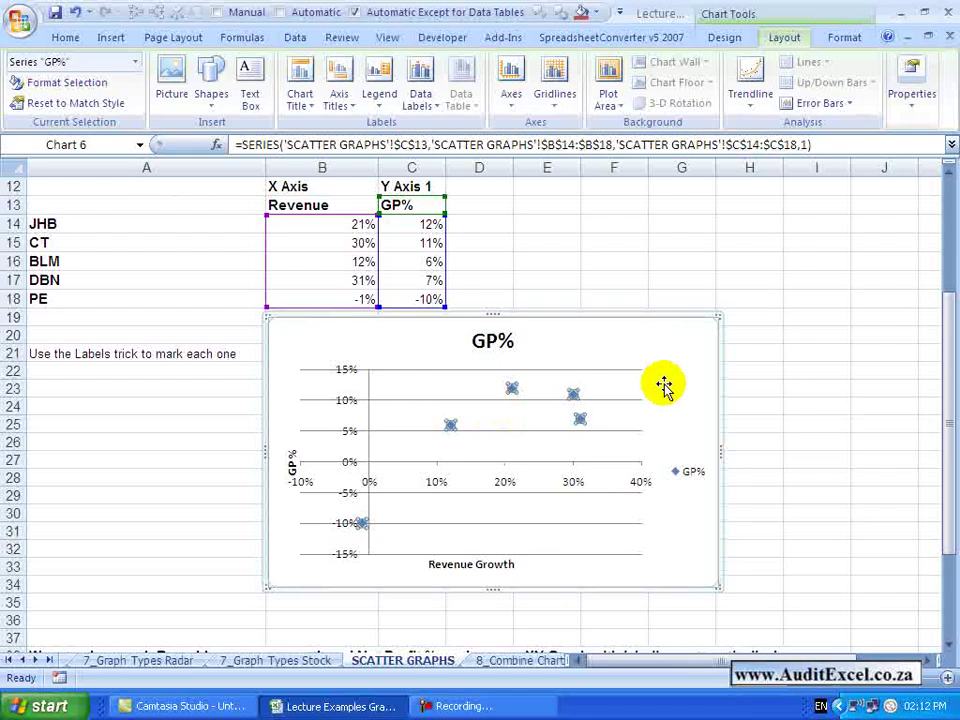
pyautogui.click(710, 357)
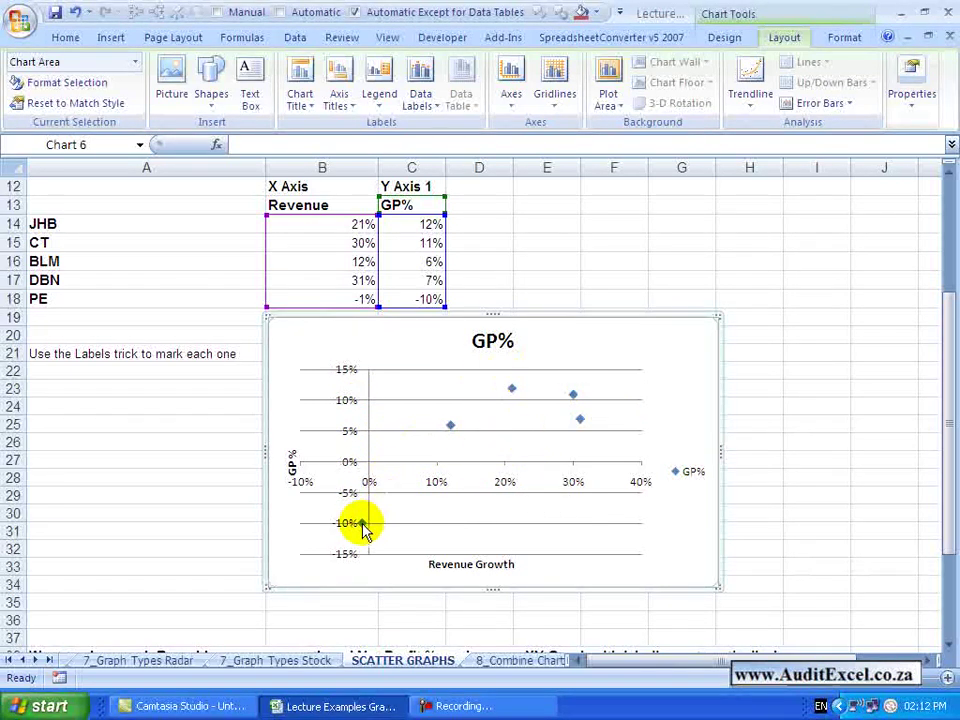
pyautogui.moveTo(364, 528)
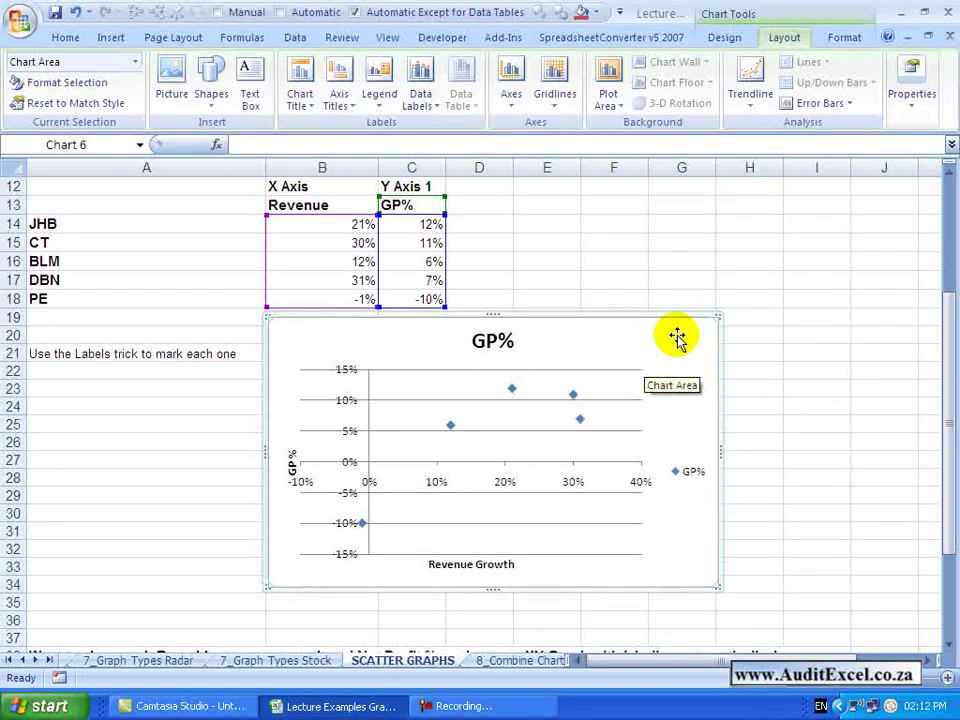
# Step: Lower the chart, extend its data range to row 19, and enter 31% revenue in B19
pyautogui.moveTo(677, 334); pyautogui.dragTo(677, 379)
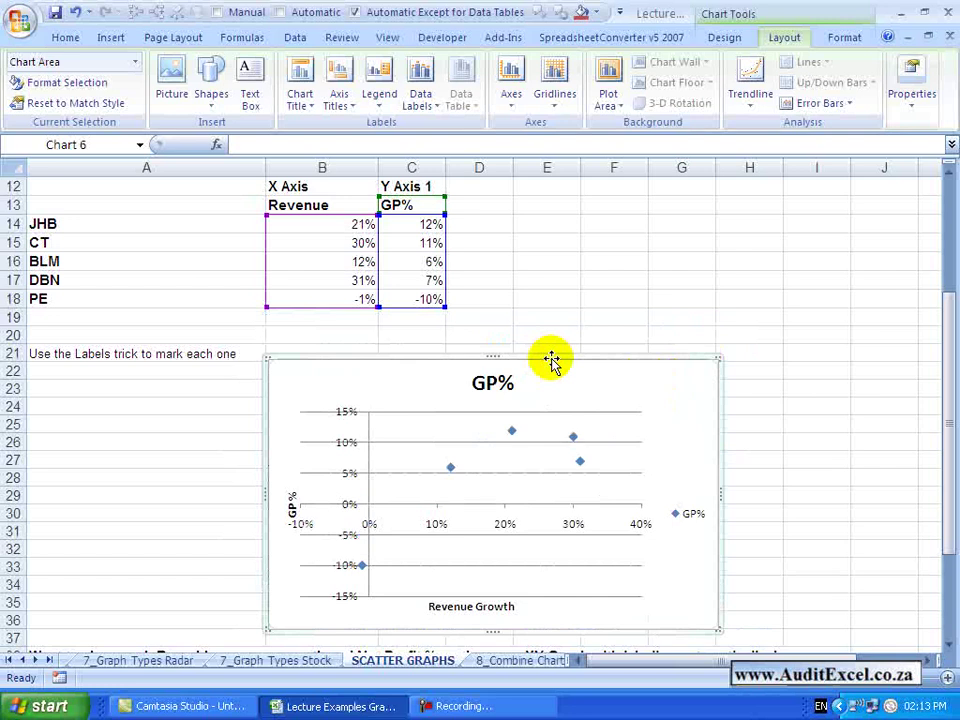
pyautogui.moveTo(445, 306); pyautogui.dragTo(443, 340)
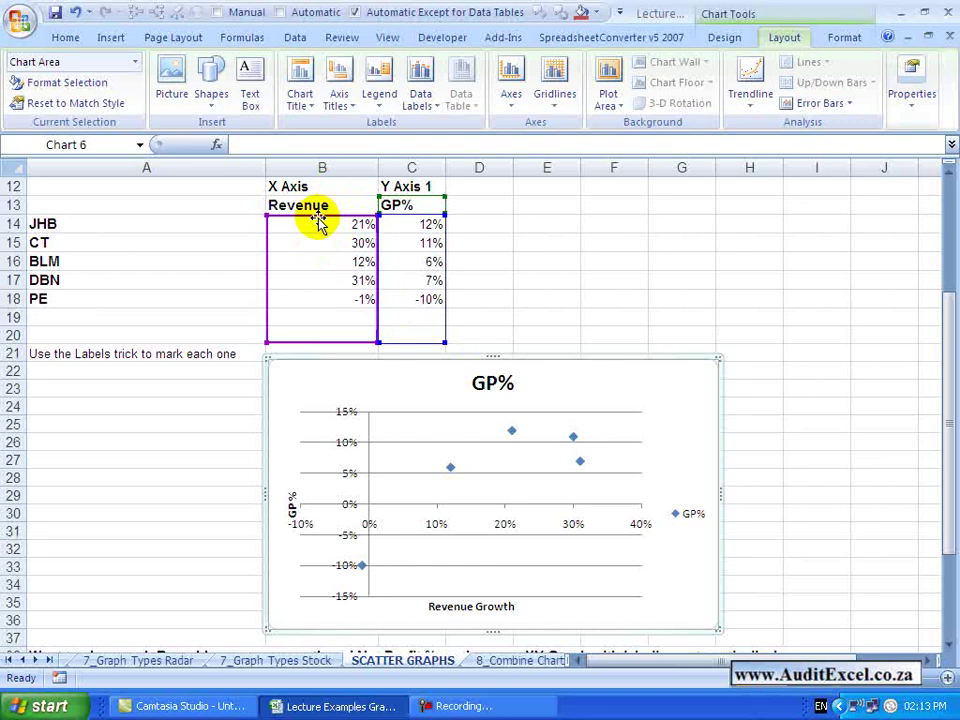
pyautogui.click(359, 317)
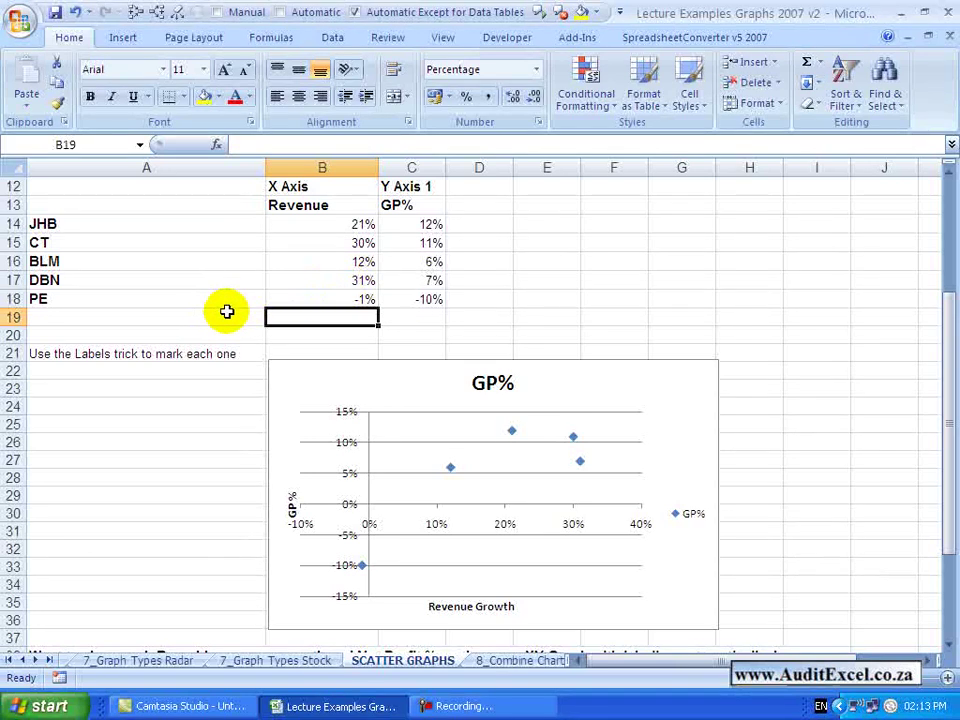
pyautogui.write('31')
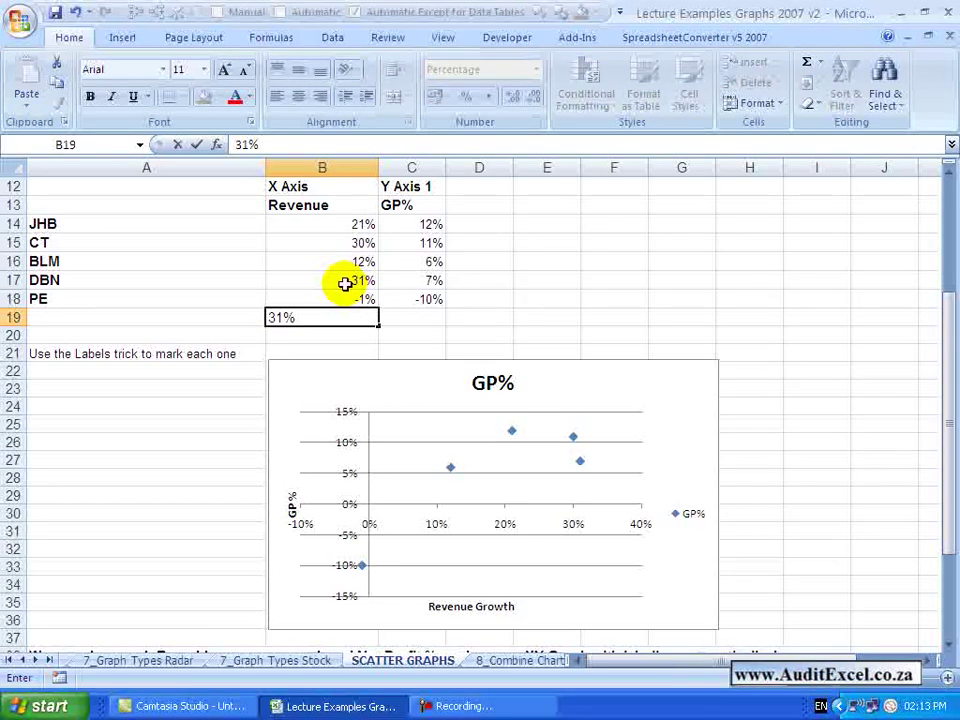
pyautogui.press('Return')
# Step: Enter 20% GP% in C19 so the new point is plotted
pyautogui.press('Up')
pyautogui.press('Right')
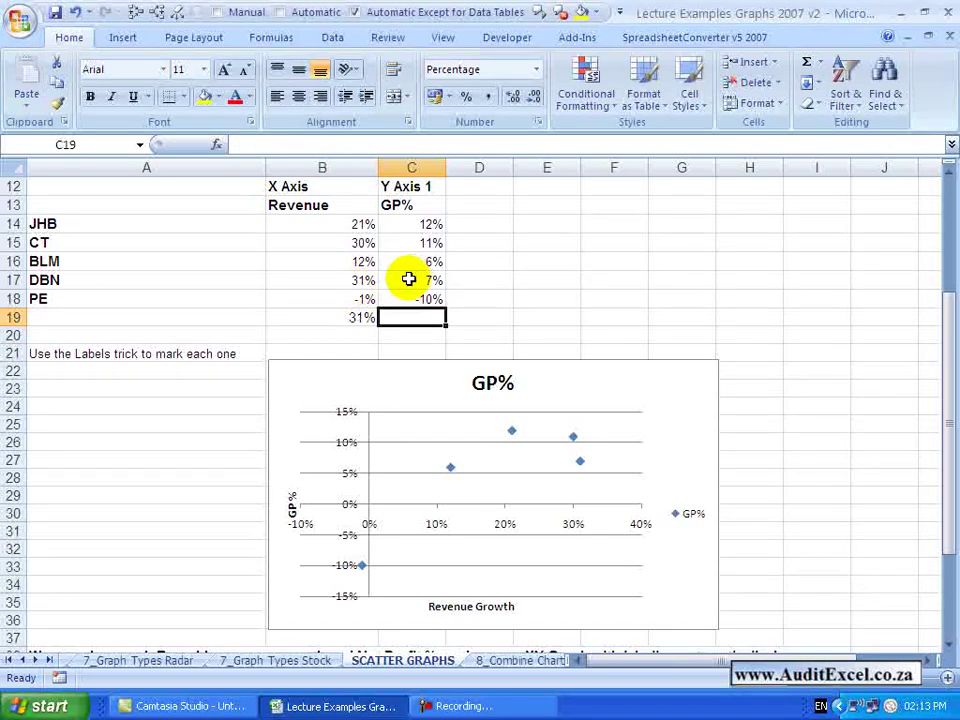
pyautogui.write('20%')
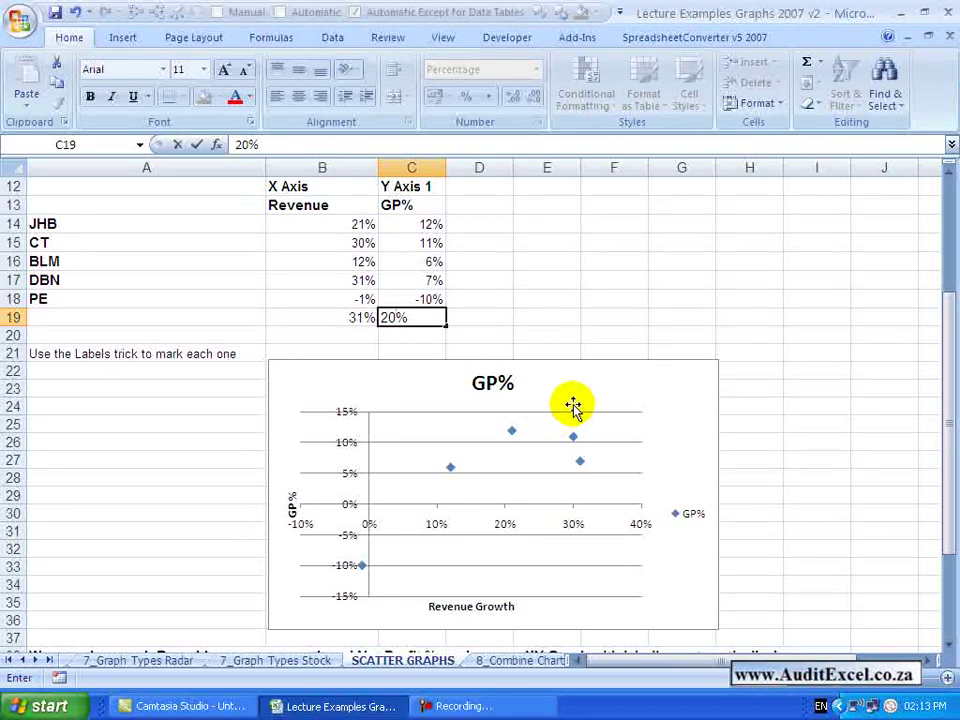
pyautogui.press('Return')
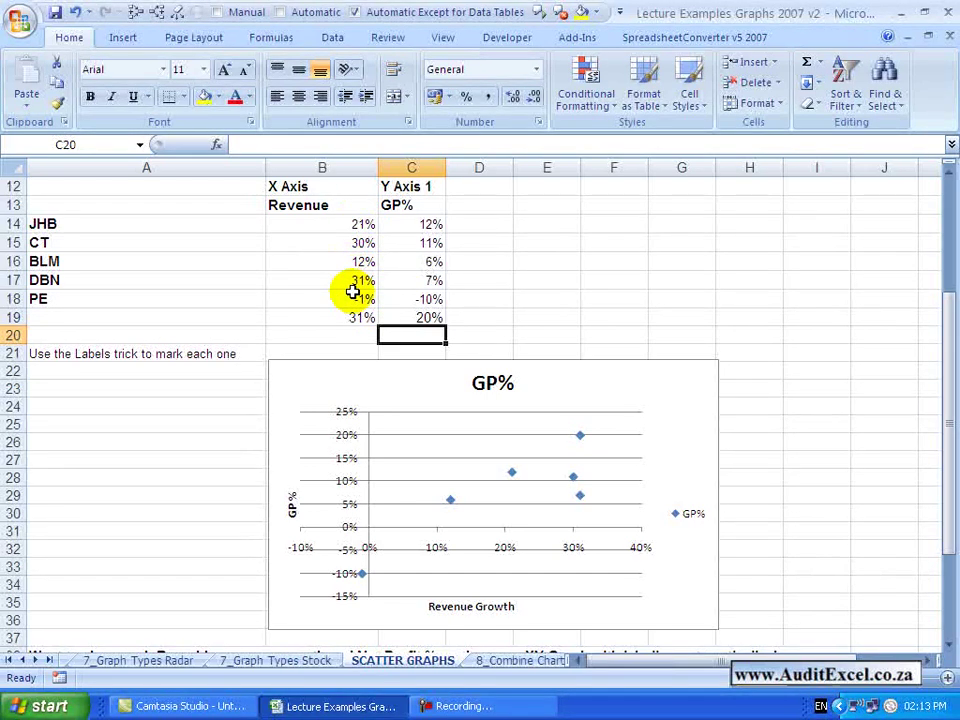
# Step: Head column D with 'Opex %' in D13 and 'Y Axis 2' in D12
pyautogui.click(605, 374)
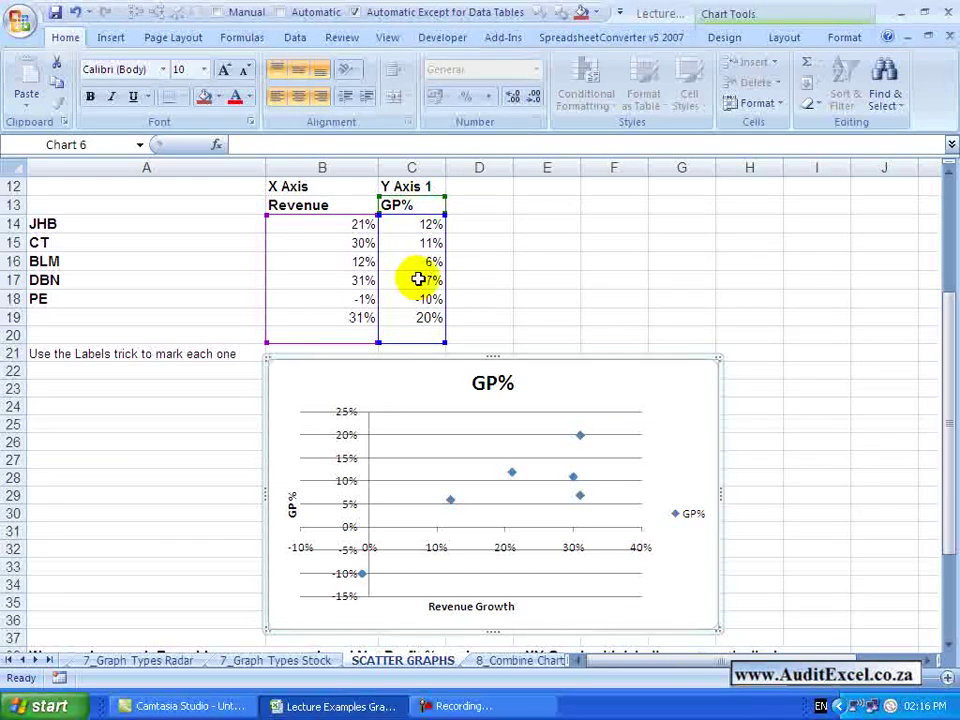
pyautogui.click(465, 209)
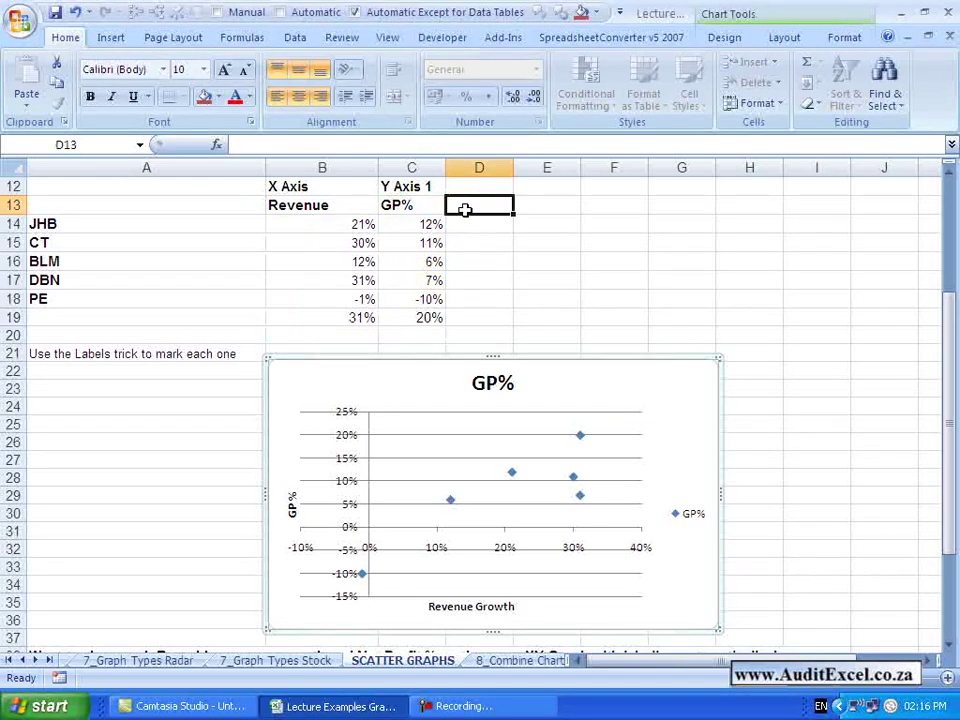
pyautogui.write('Opex %')
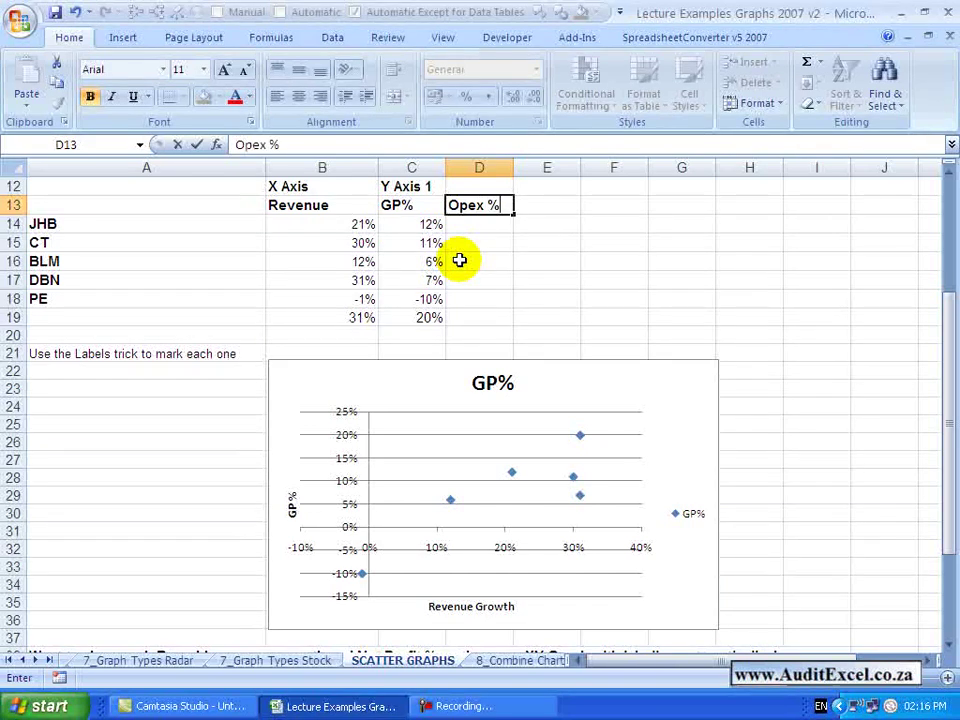
pyautogui.press('Return')
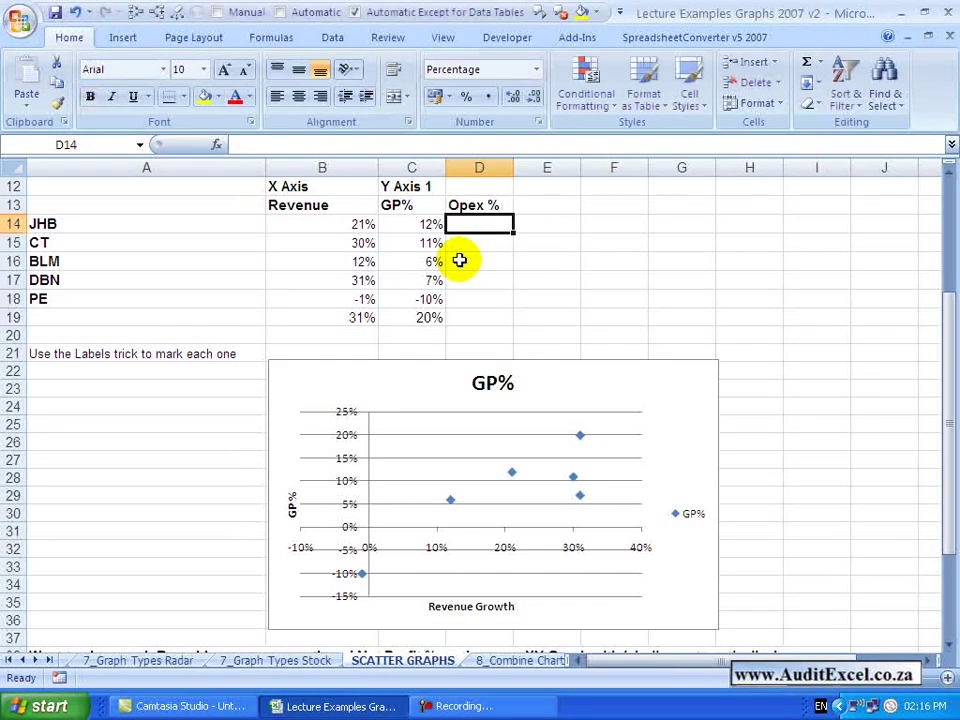
pyautogui.press('Up')
pyautogui.press('Up')
pyautogui.press('Left')
pyautogui.press('Right')
pyautogui.write('Y')
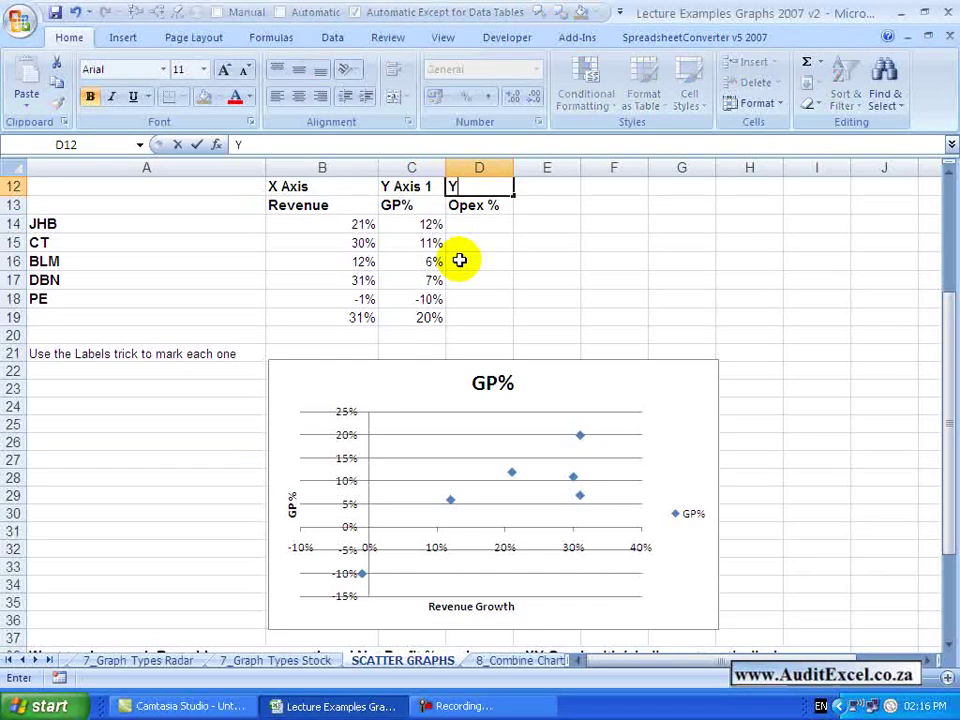
pyautogui.write(' Axis 2')
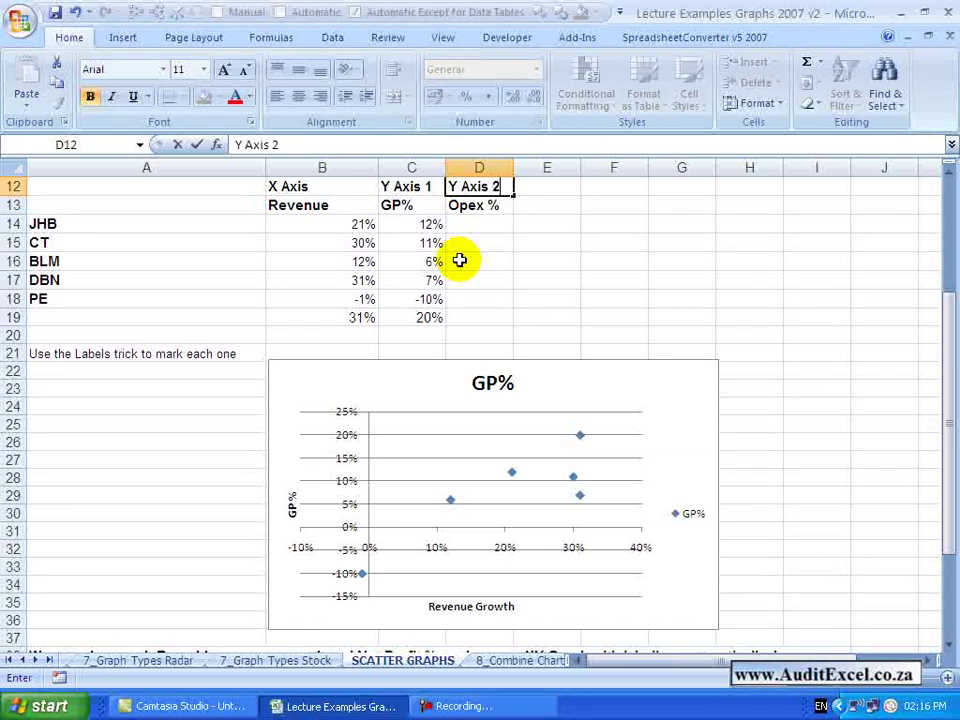
pyautogui.press('Return')
pyautogui.press('Return')
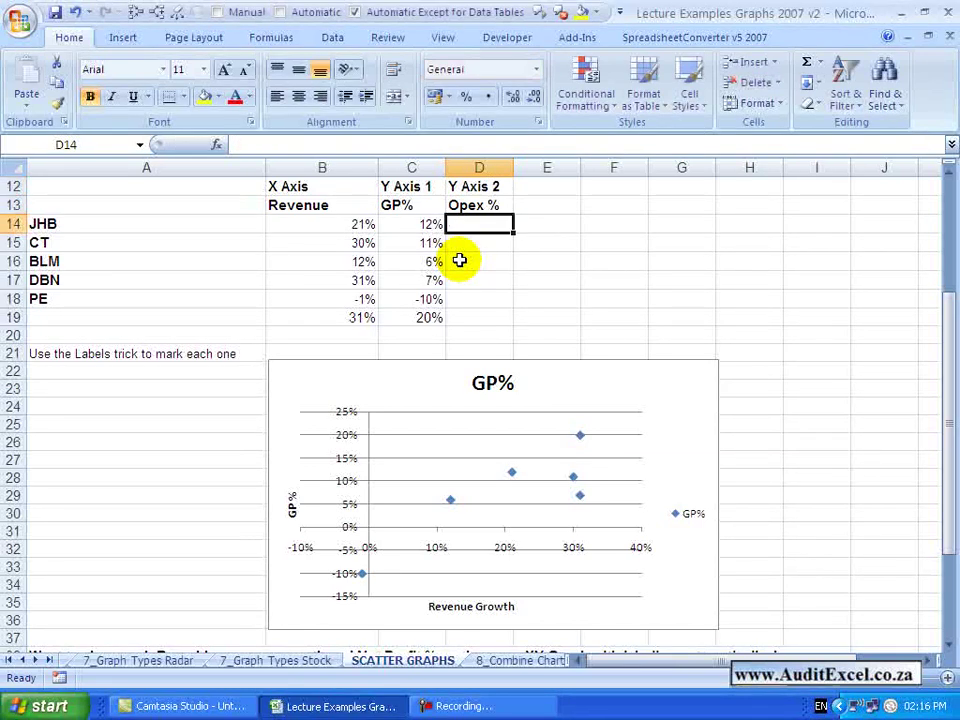
# Step: Extend the chart's data range into column D to add the Opex % series
pyautogui.click(666, 388)
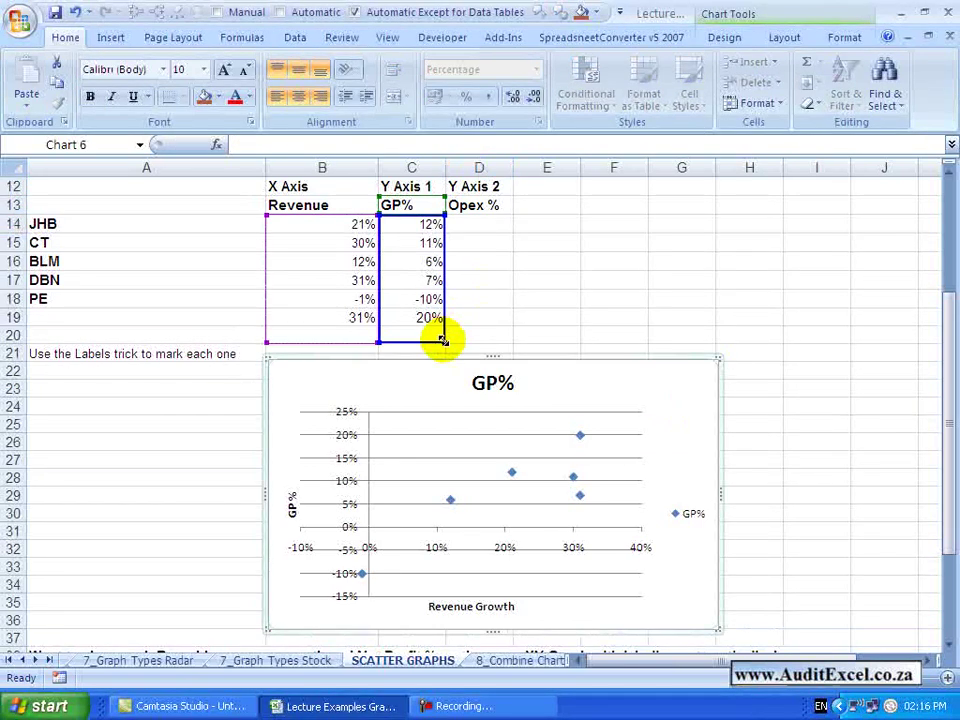
pyautogui.moveTo(443, 341); pyautogui.dragTo(508, 341)
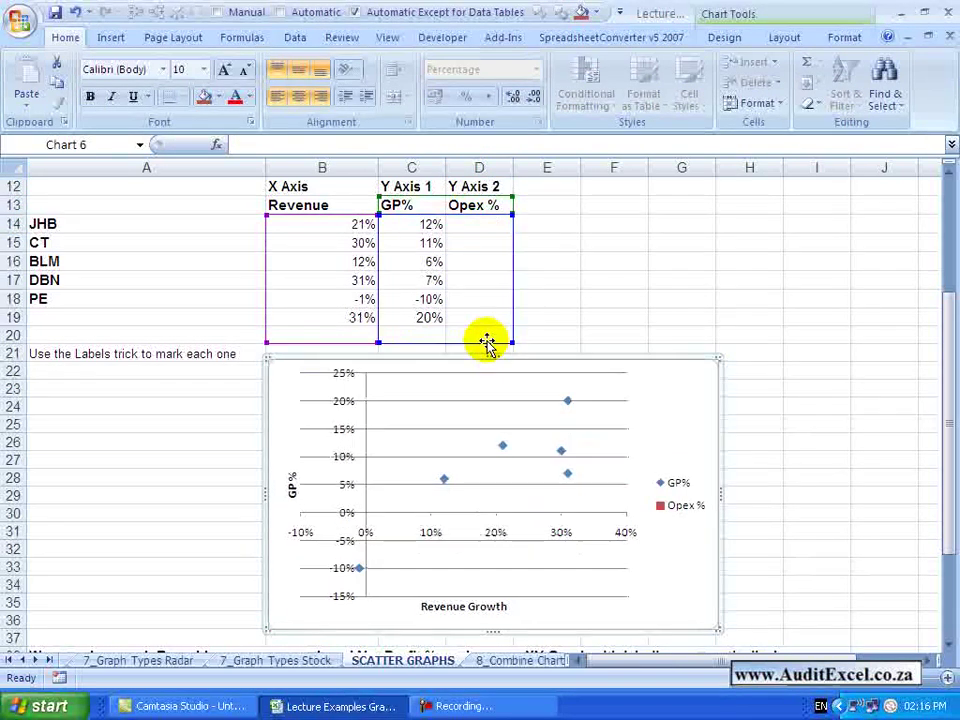
pyautogui.click(661, 508)
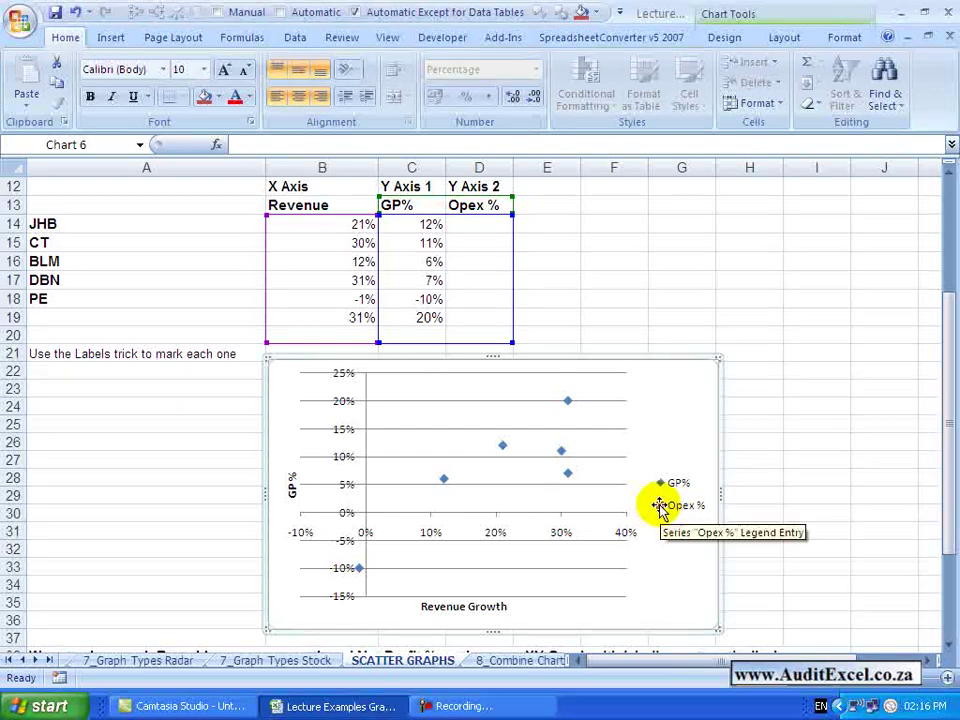
# Step: Enter 15% Opex in D14 and fill it down through D19
pyautogui.click(481, 227)
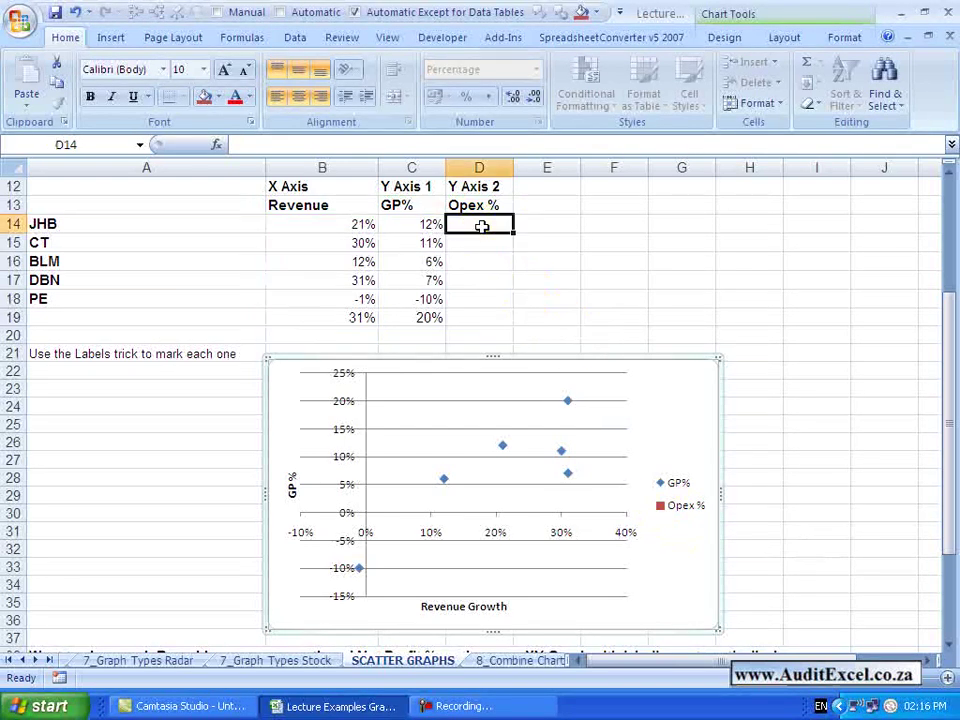
pyautogui.write('15%')
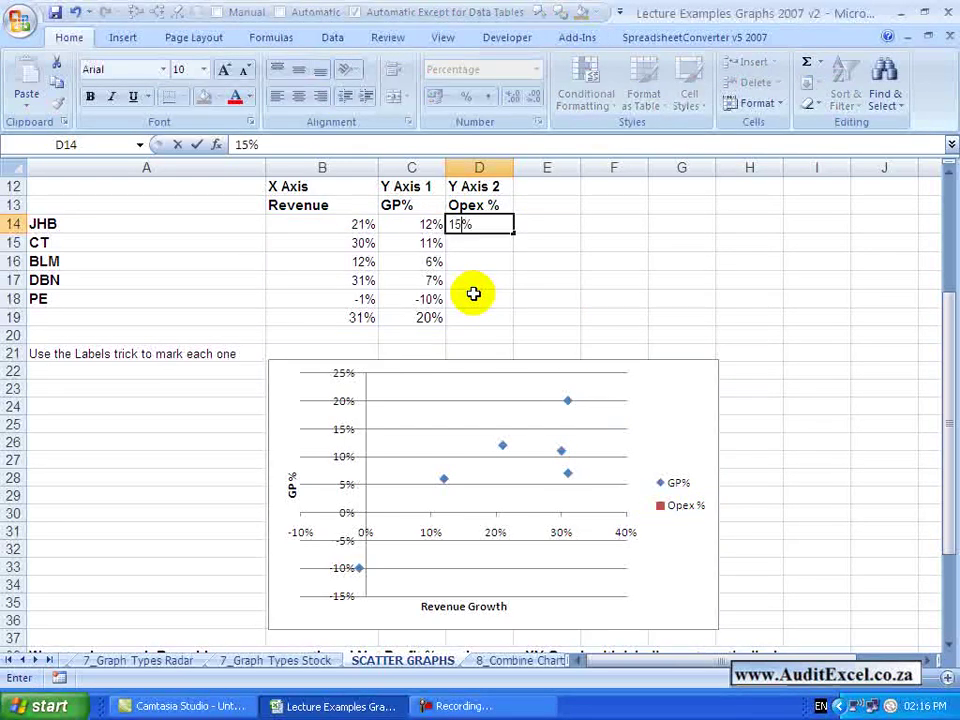
pyautogui.press('Return')
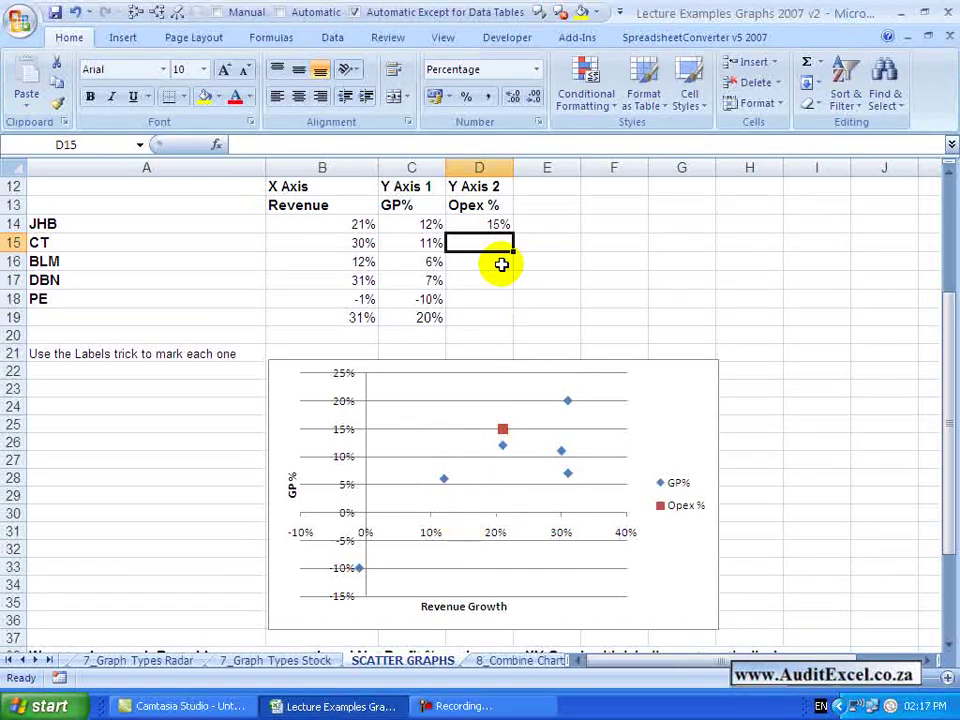
pyautogui.click(495, 223)
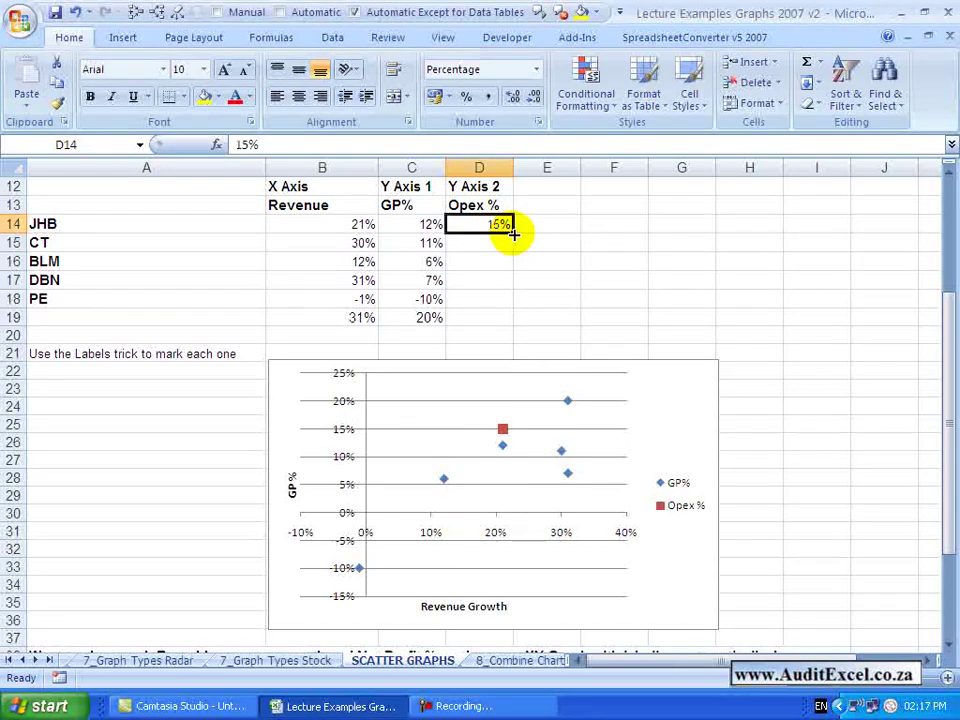
pyautogui.moveTo(510, 232); pyautogui.dragTo(507, 318)
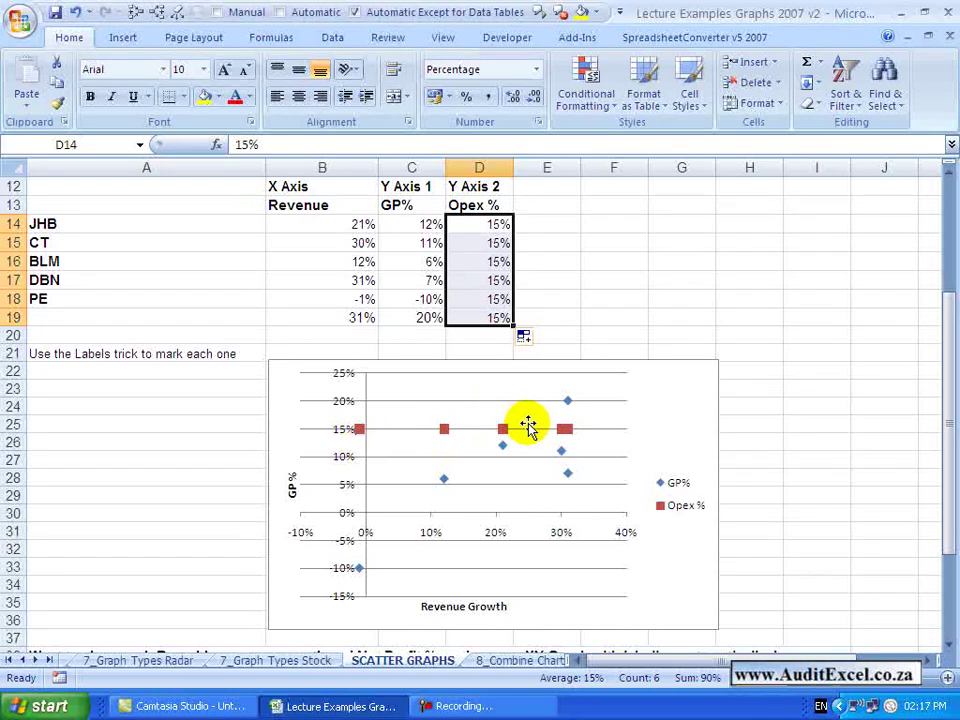
pyautogui.click(660, 401)
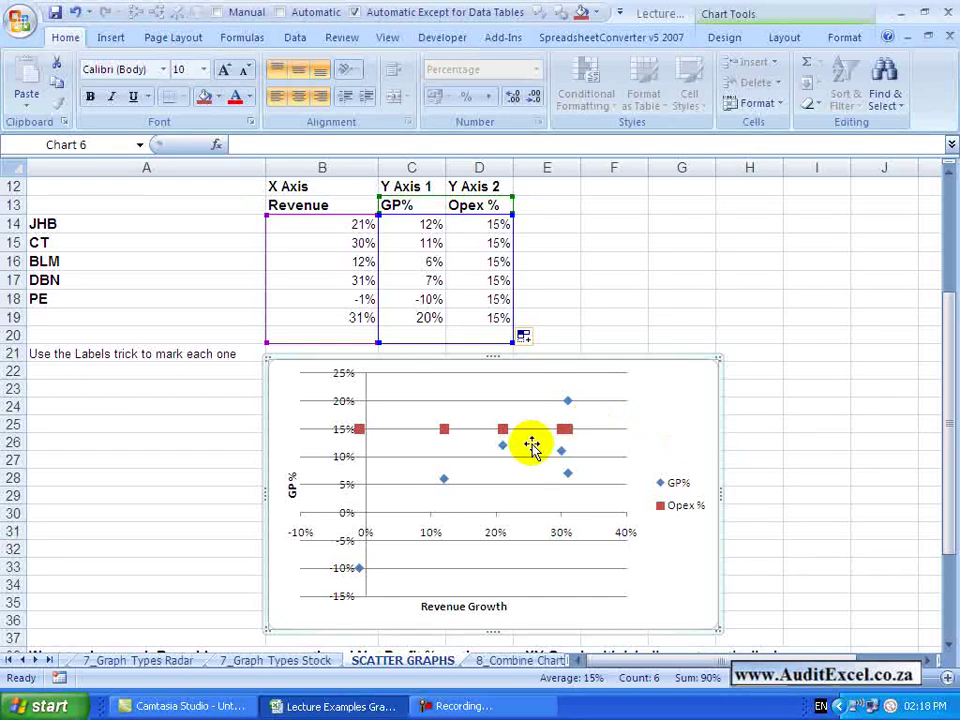
# Step: Add value data labels to the GP% series points
pyautogui.moveTo(502, 447)
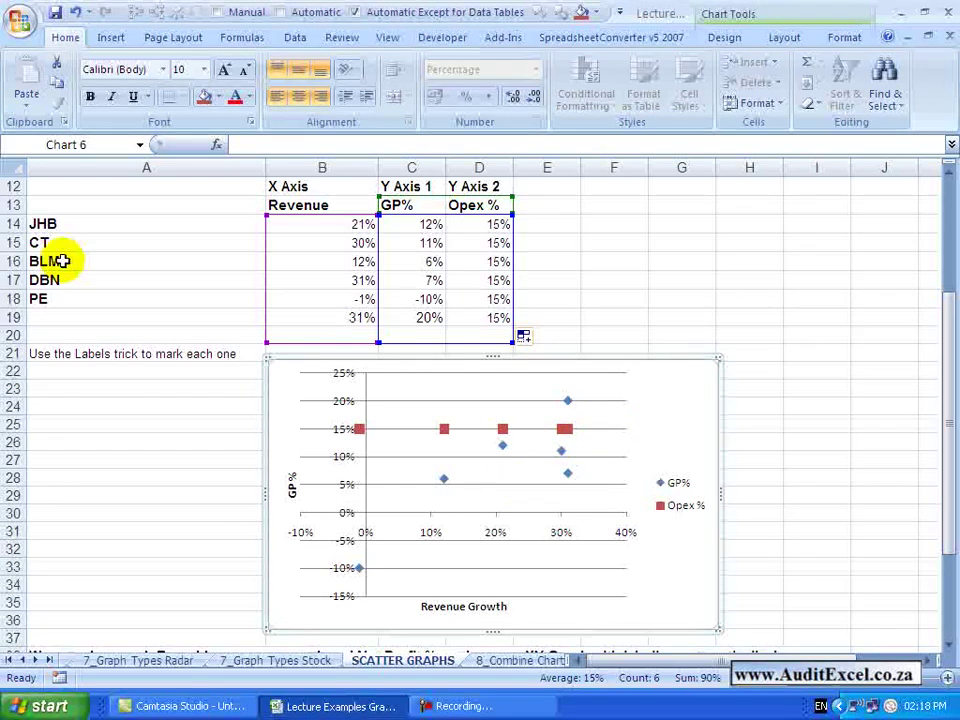
pyautogui.rightClick(503, 449)
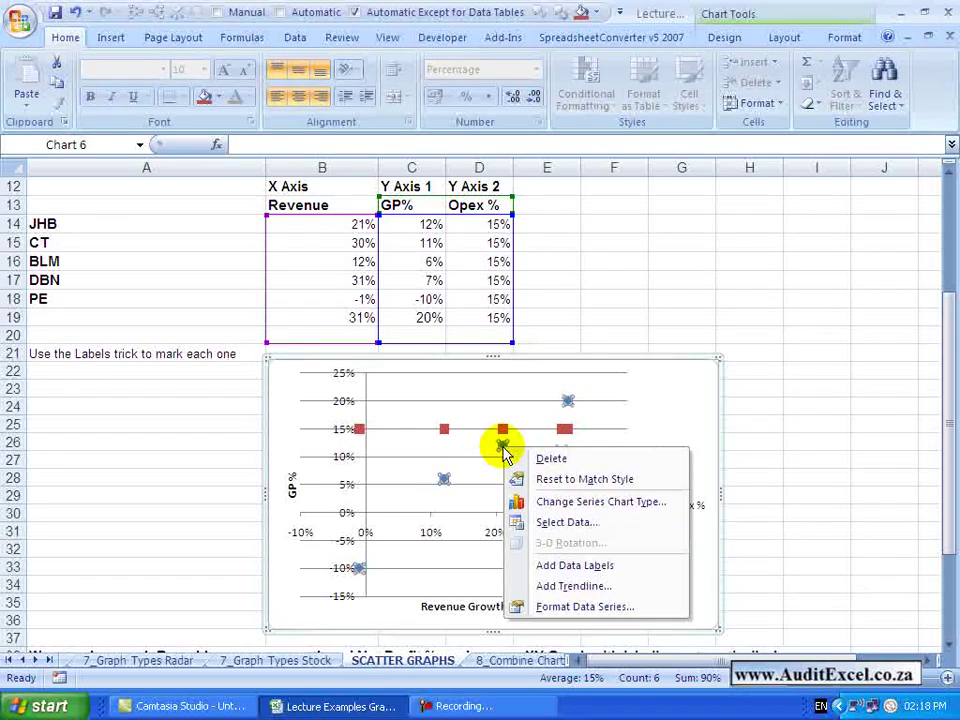
pyautogui.click(547, 566)
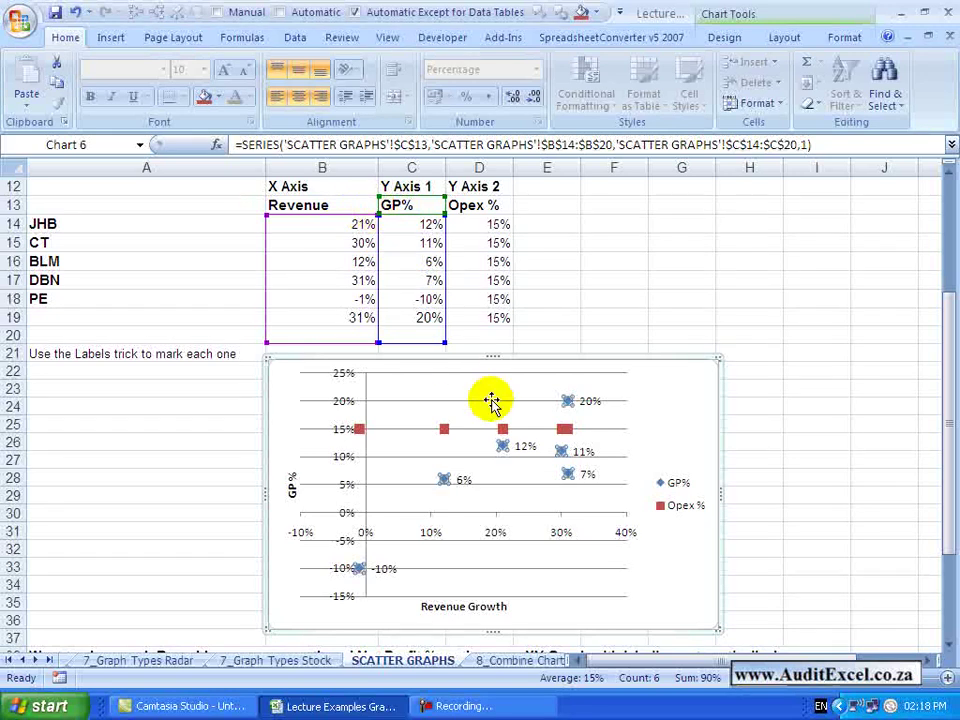
# Step: In Format Data Labels, try X Value, Y Value and Series Name, ending with all label options cleared
pyautogui.rightClick(522, 445)
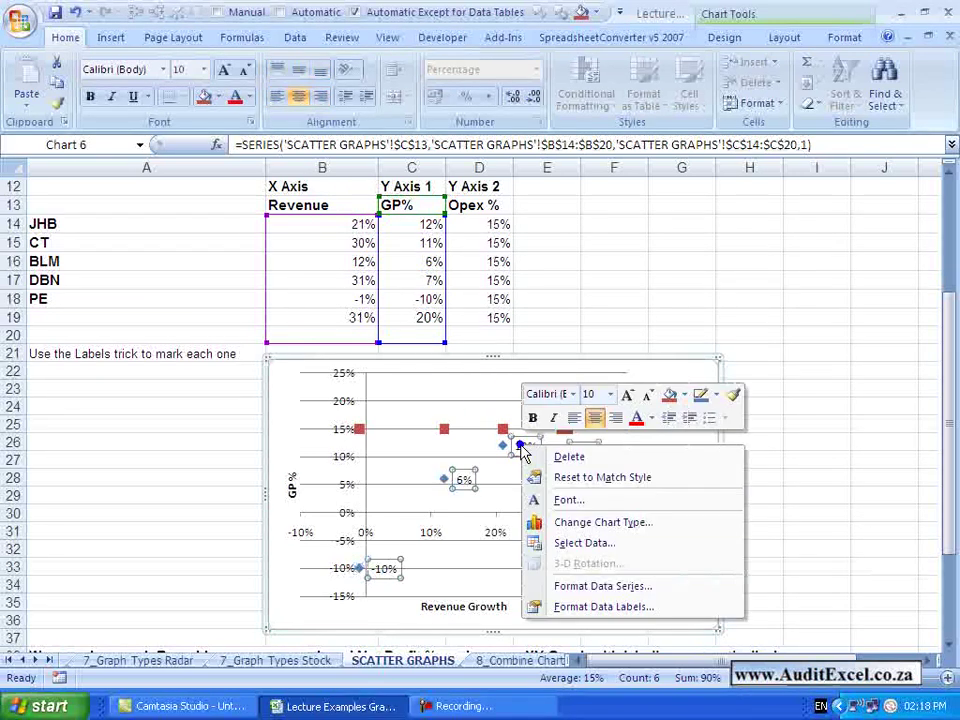
pyautogui.click(578, 607)
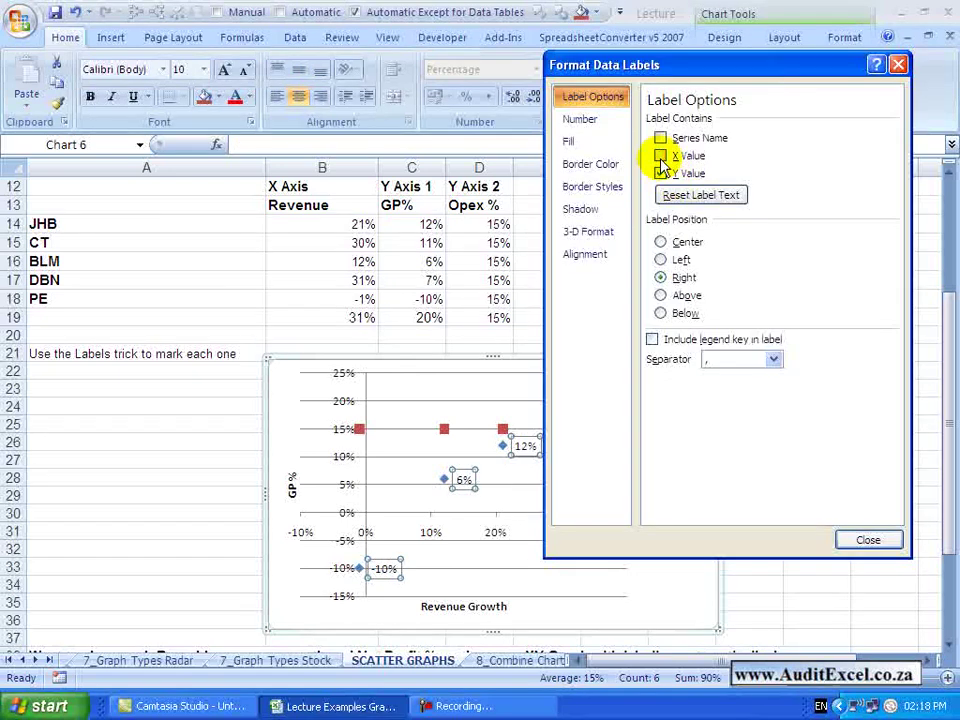
pyautogui.click(661, 156)
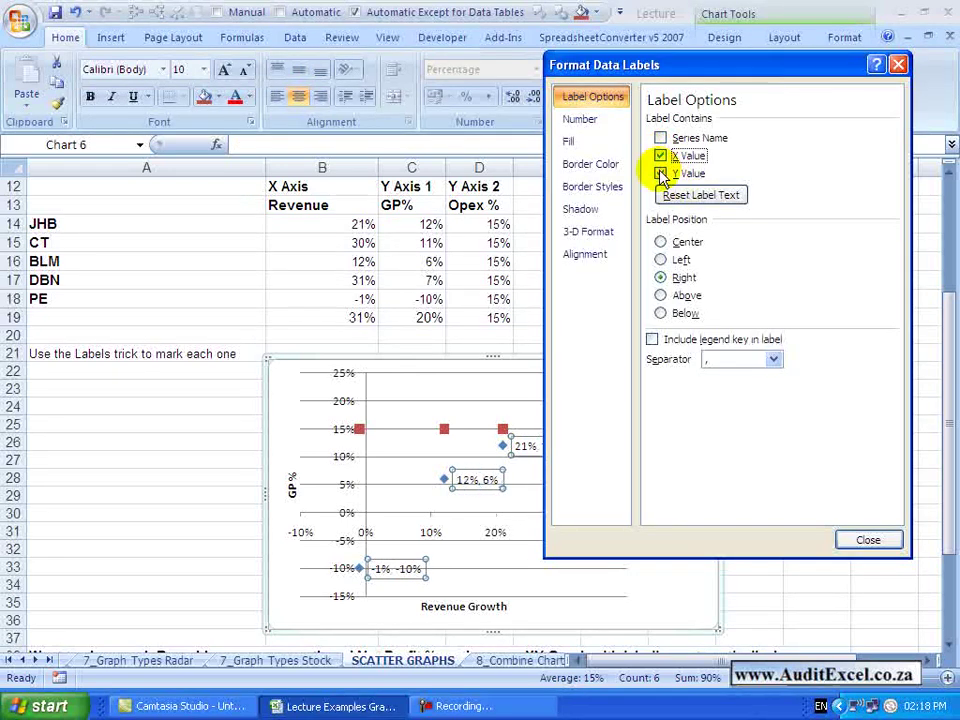
pyautogui.click(661, 174)
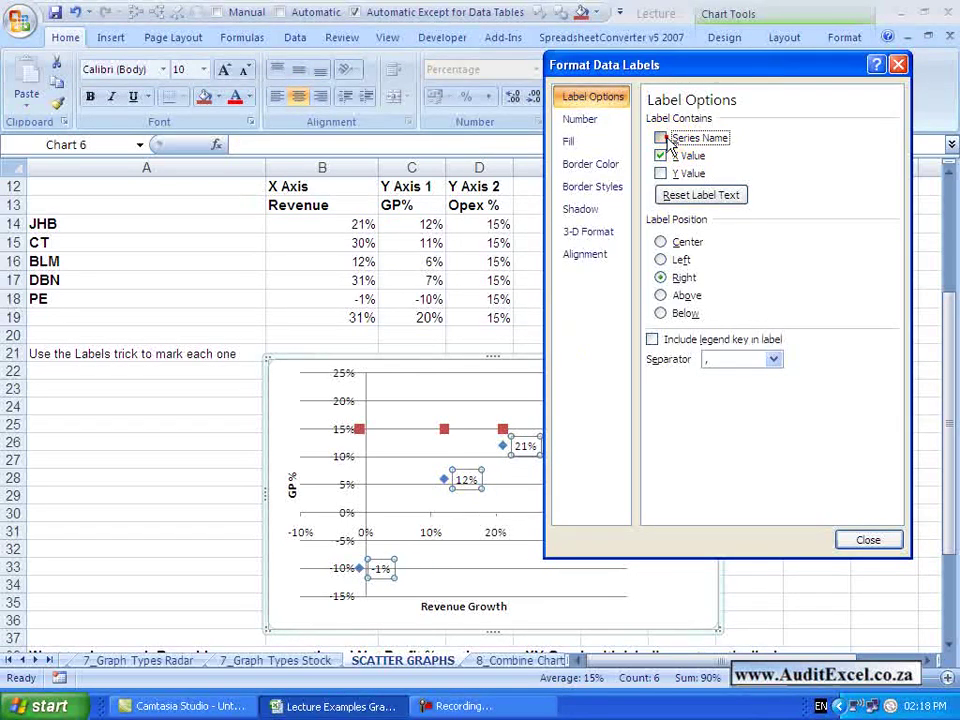
pyautogui.click(661, 138)
pyautogui.click(661, 156)
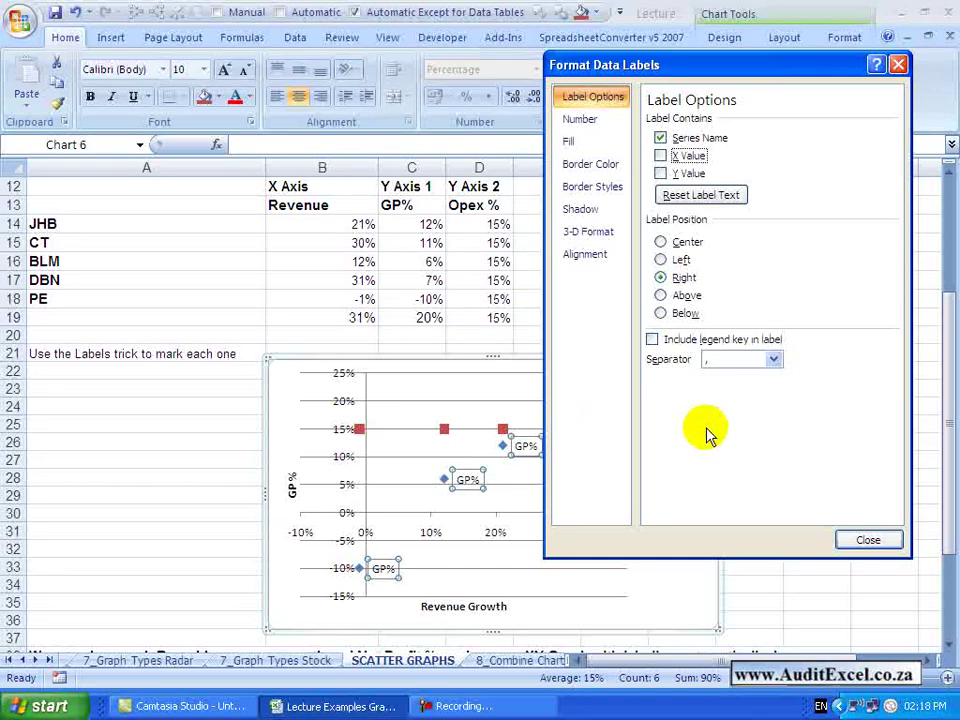
pyautogui.click(661, 139)
pyautogui.click(866, 540)
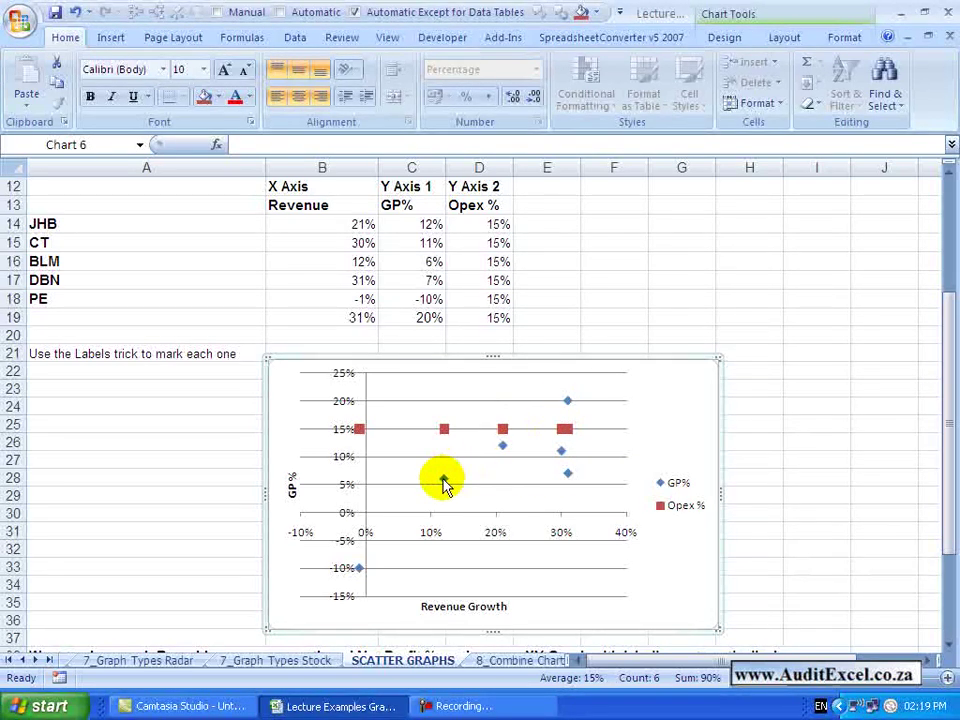
# Step: Add value data labels back to the GP% points
pyautogui.moveTo(445, 483)
pyautogui.click(444, 481)
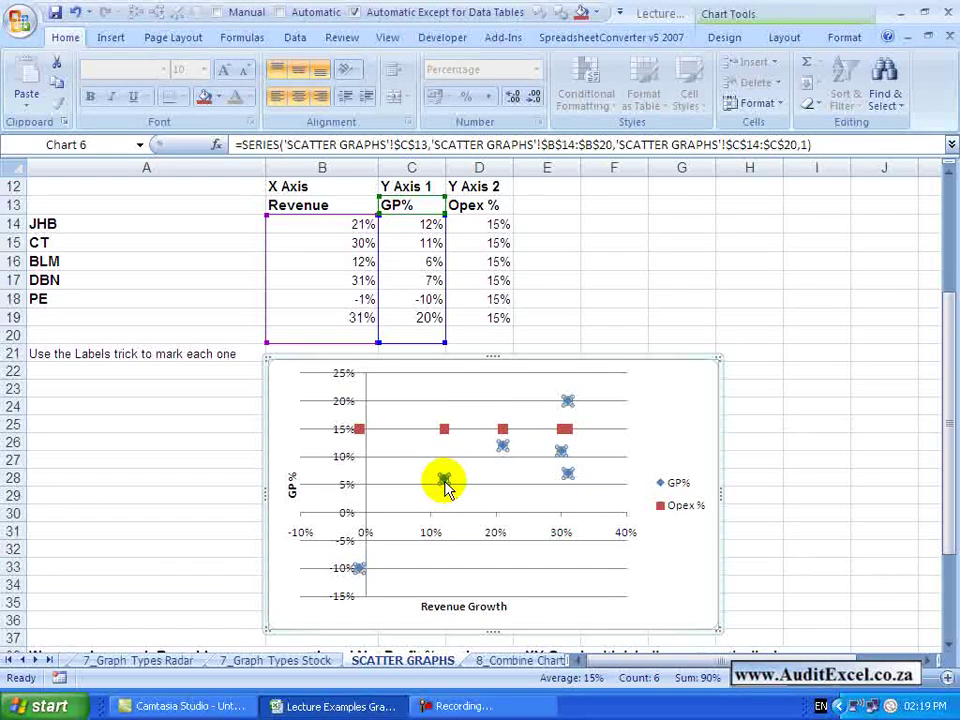
pyautogui.rightClick(444, 483)
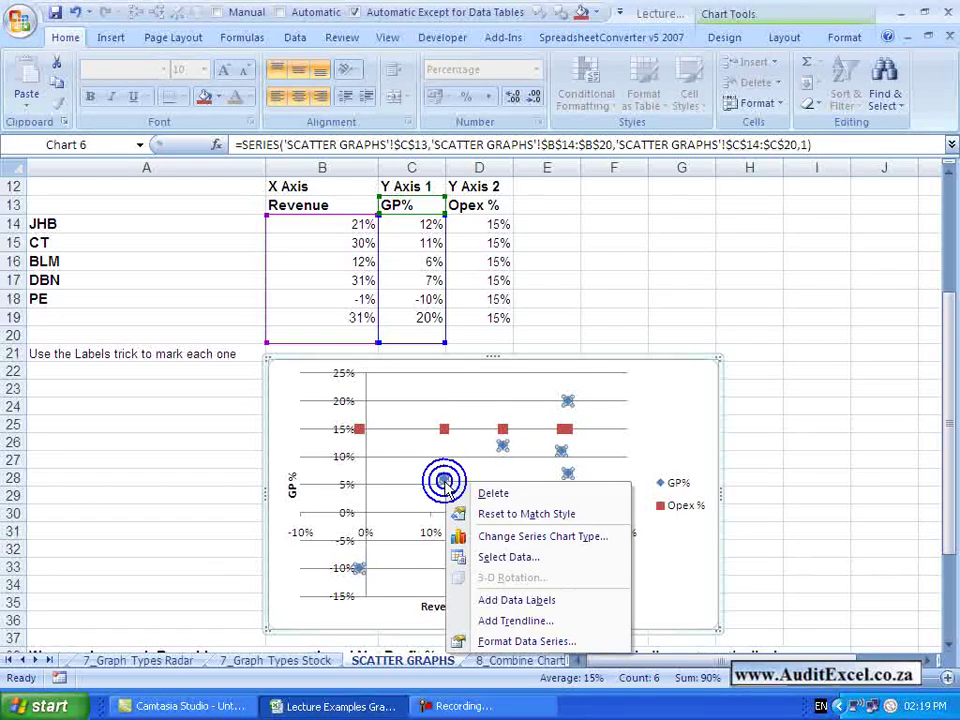
pyautogui.click(490, 599)
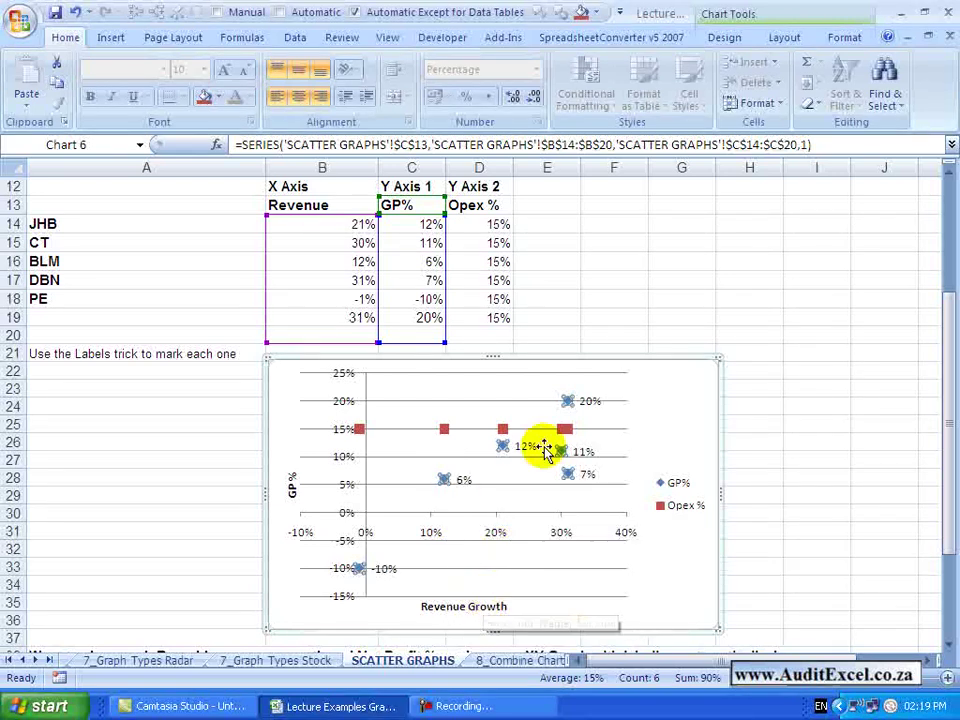
# Step: Link the 6% label to cell A16 so it reads BLM
pyautogui.click(461, 481)
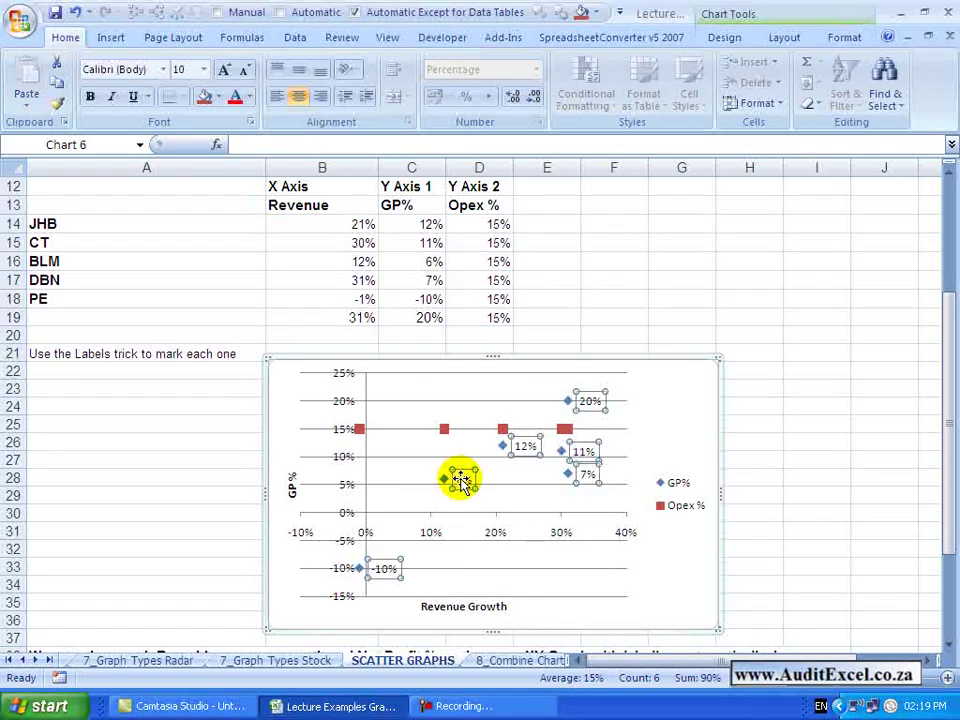
pyautogui.click(461, 481)
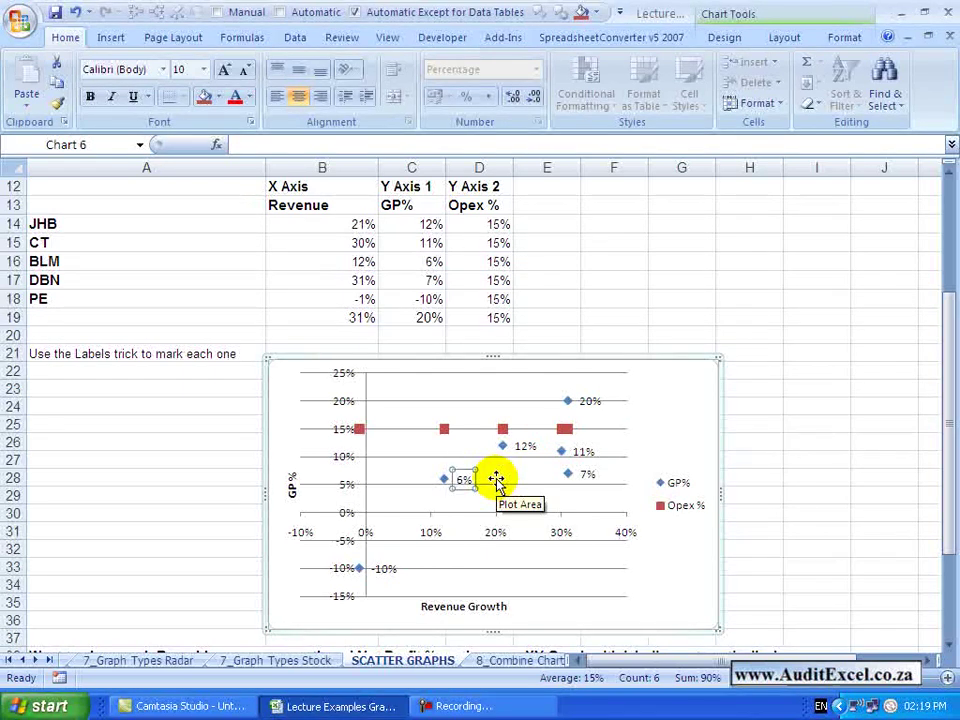
pyautogui.write('=')
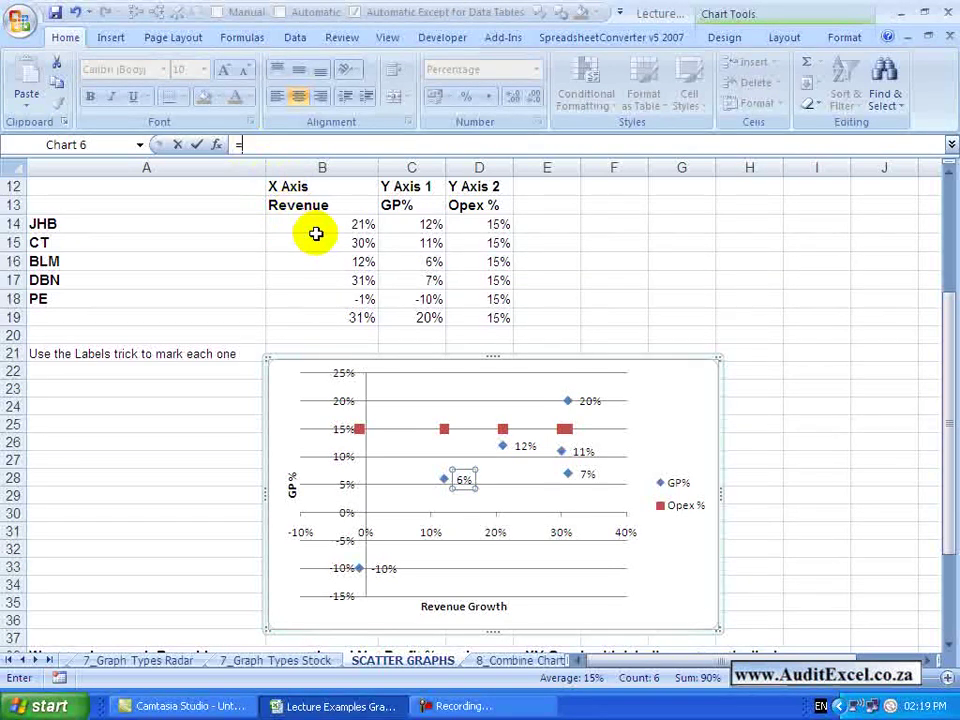
pyautogui.click(208, 261)
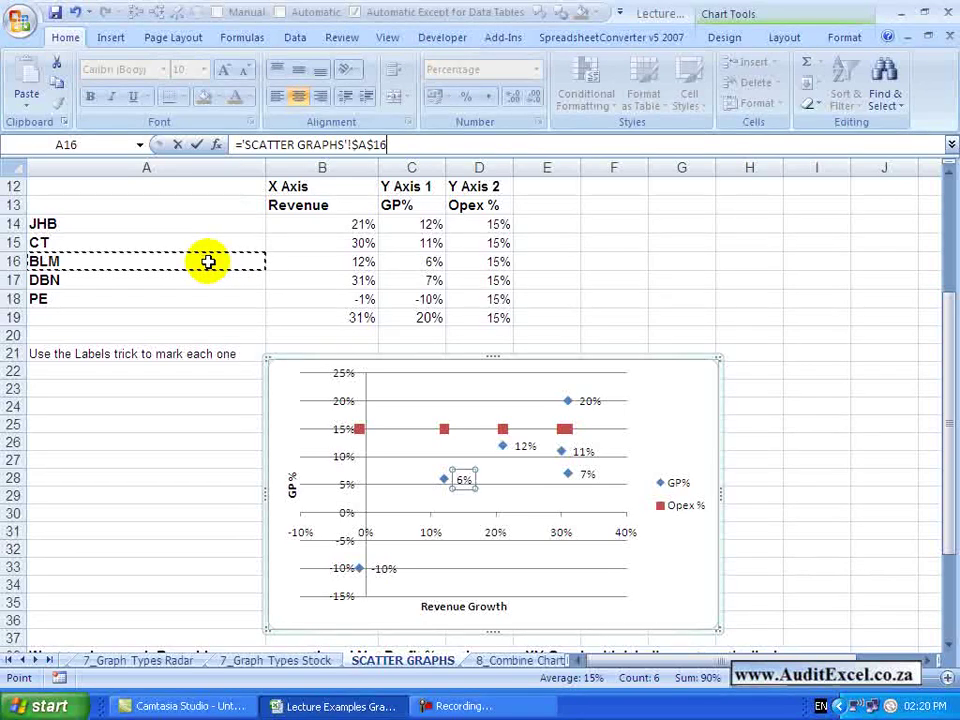
pyautogui.press('Return')
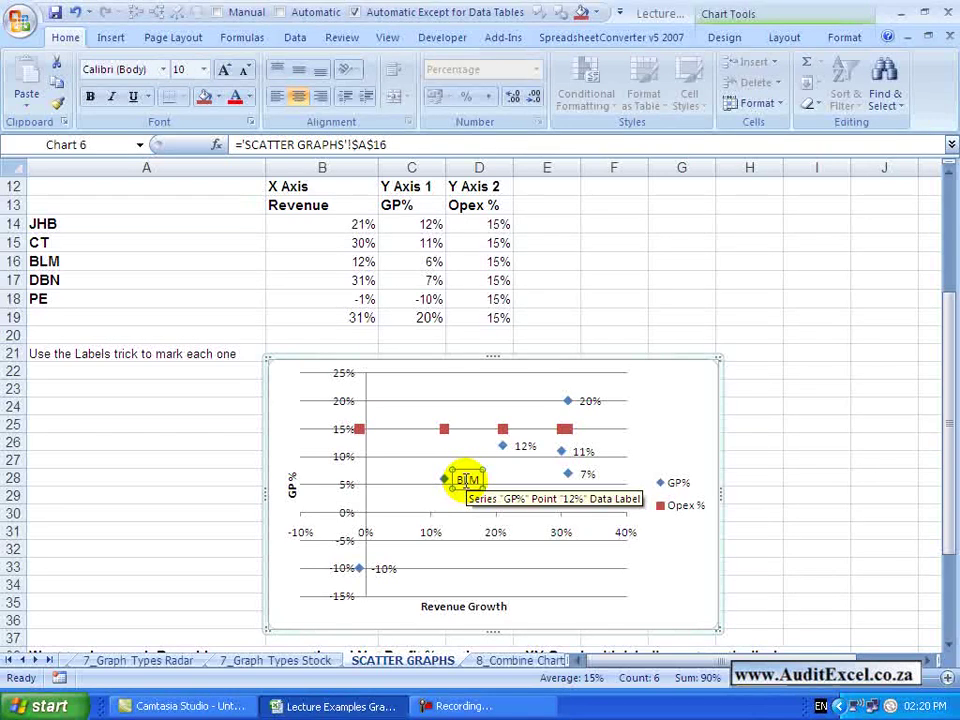
# Step: Link the 12% label to cell A14 so it reads JHB
pyautogui.click(525, 447)
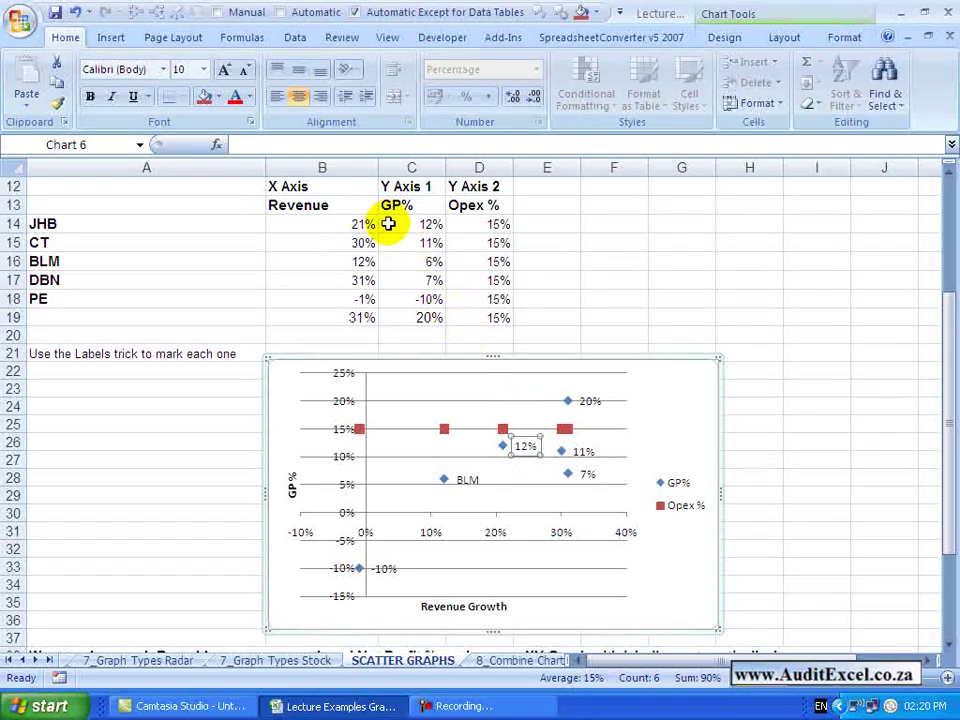
pyautogui.write('=')
pyautogui.click(221, 222)
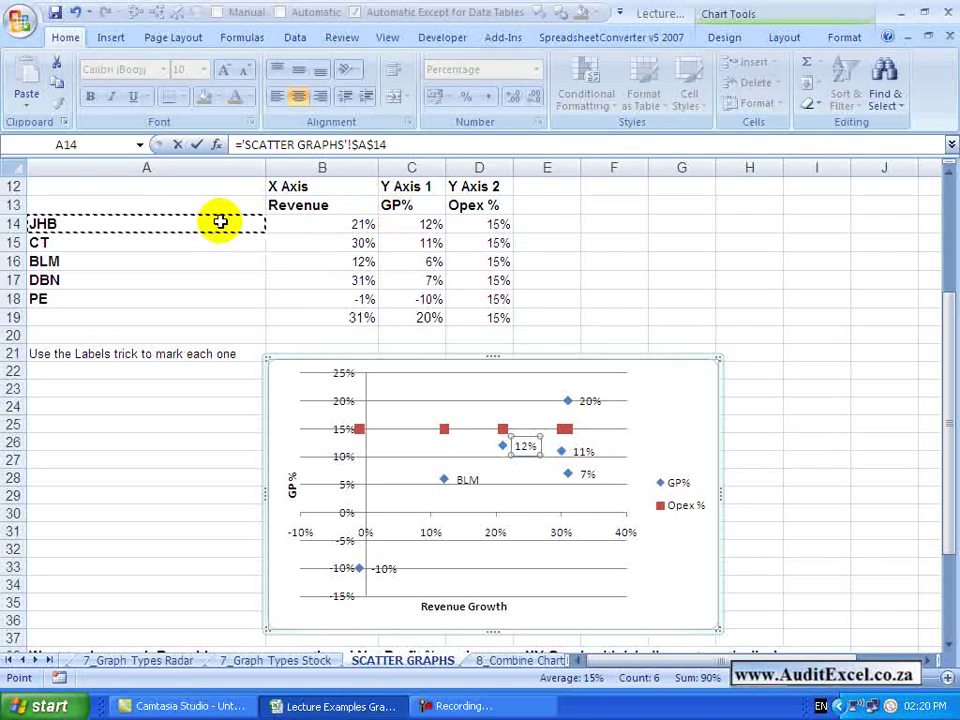
pyautogui.press('Return')
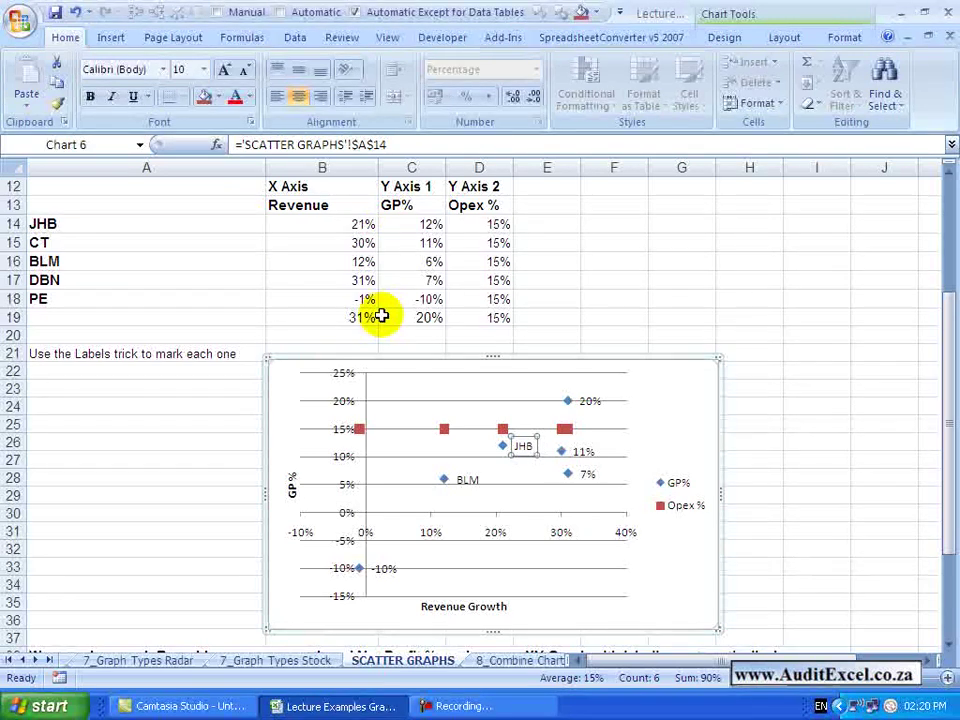
# Step: Delete the remaining percentage labels (20%, 7%, -10%), leaving only JHB and BLM
pyautogui.click(586, 408)
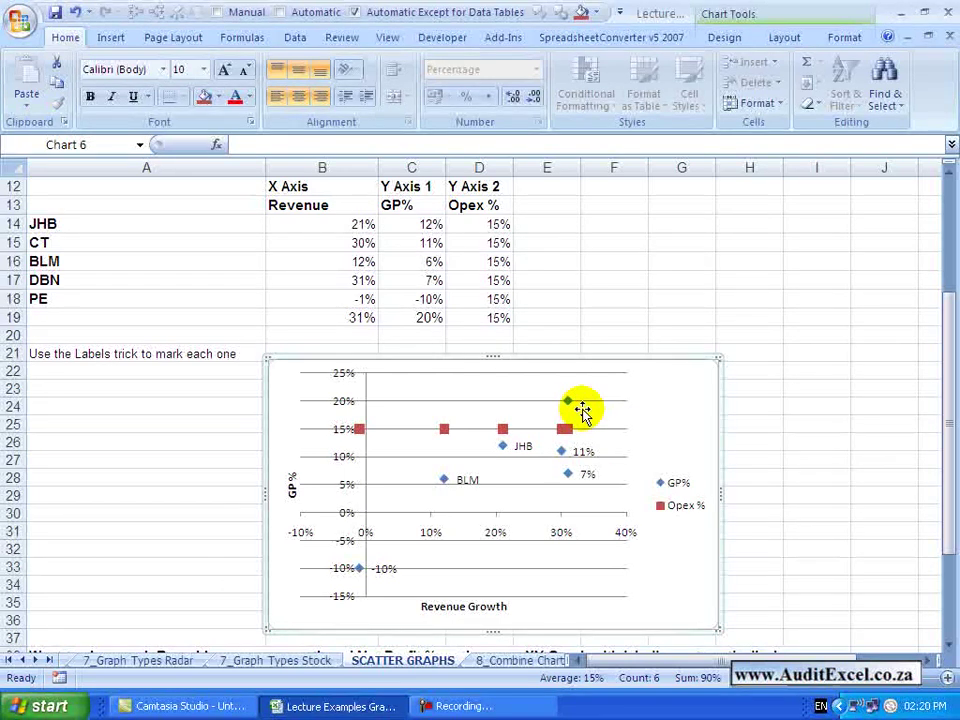
pyautogui.press('Delete')
pyautogui.click(582, 451)
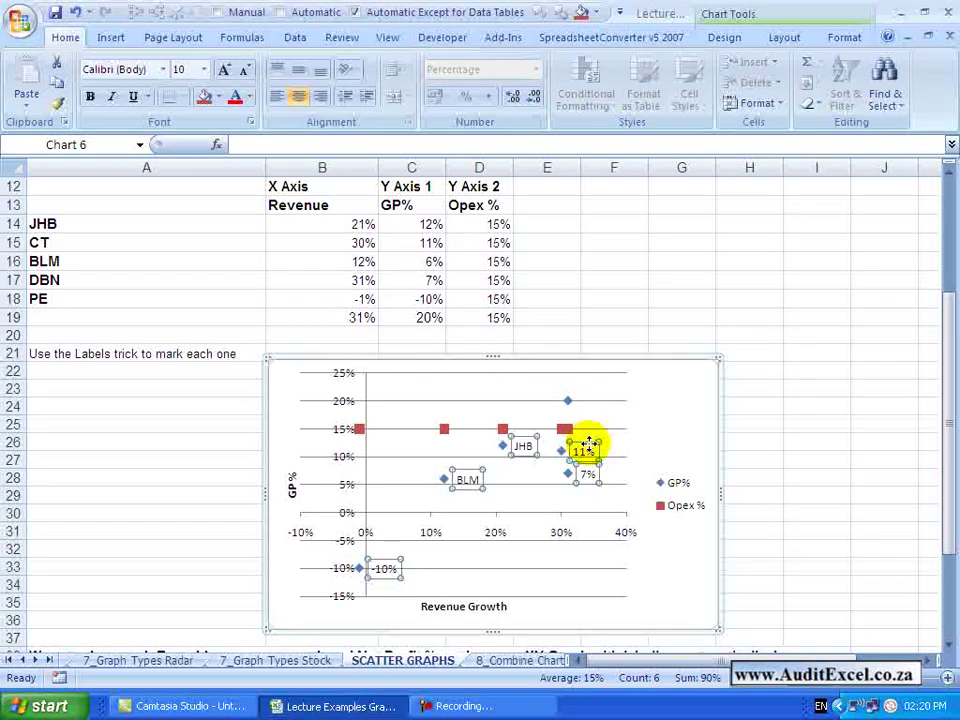
pyautogui.click(584, 450)
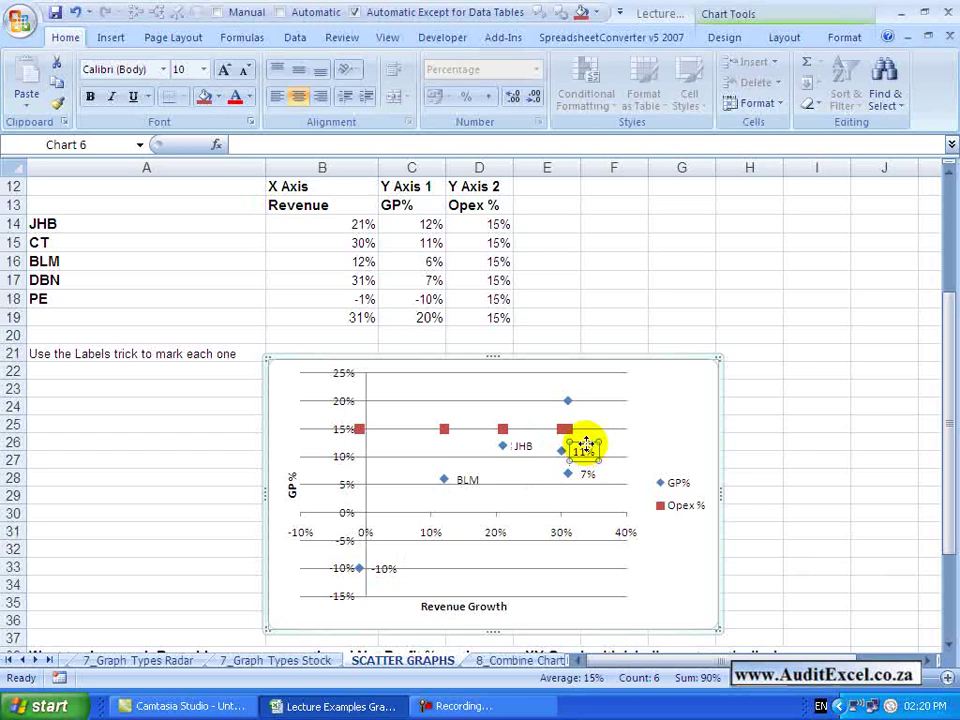
pyautogui.moveTo(585, 446); pyautogui.dragTo(585, 471)
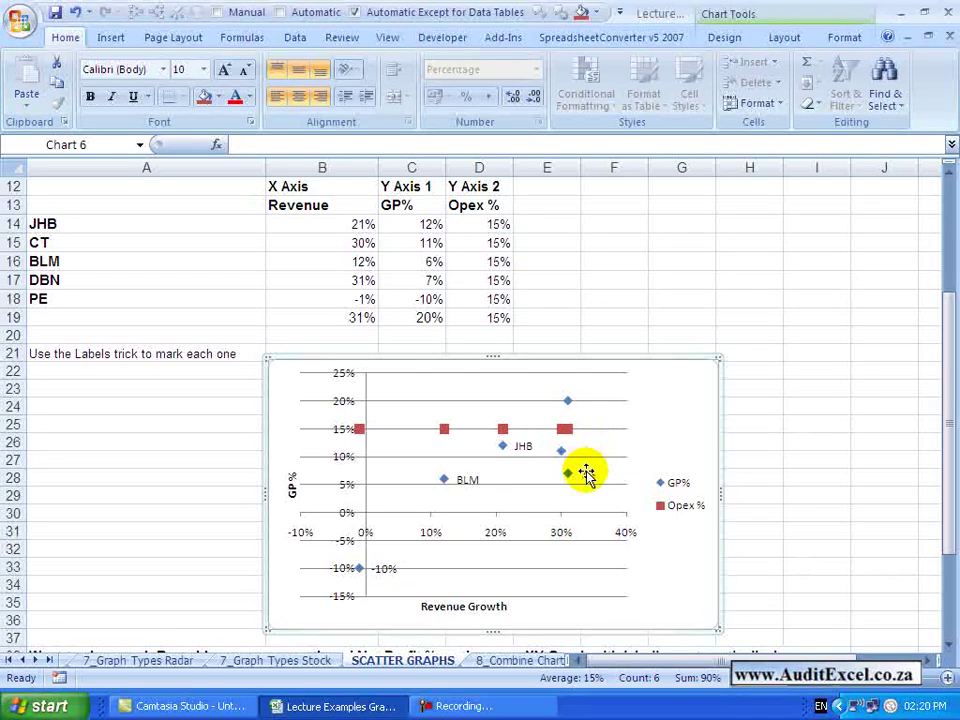
pyautogui.click(587, 473)
pyautogui.click(586, 466)
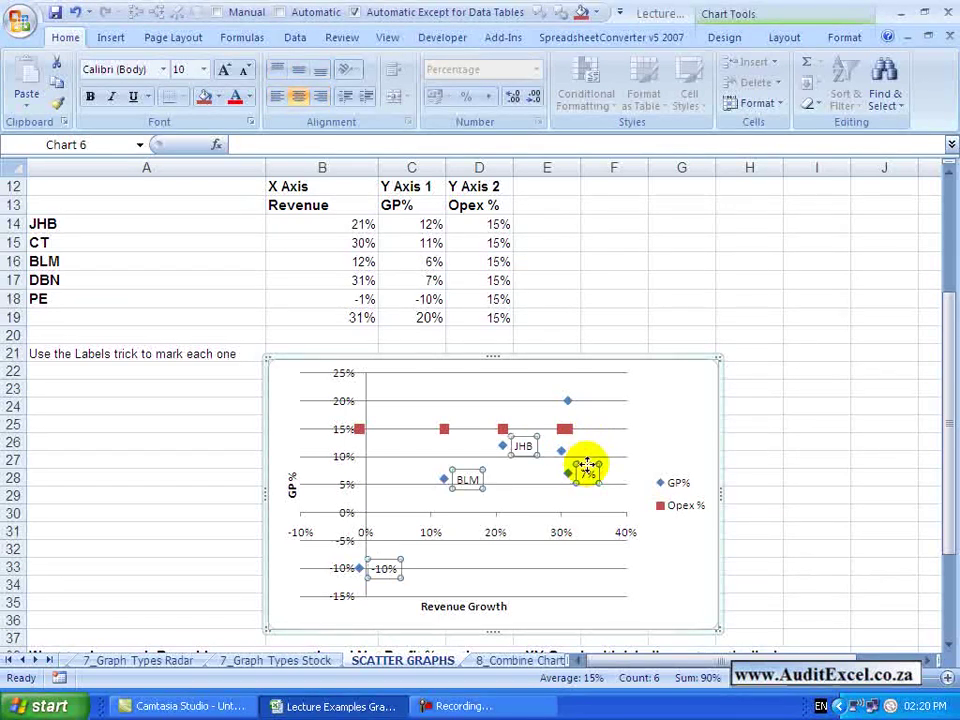
pyautogui.press('Delete')
pyautogui.click(381, 569)
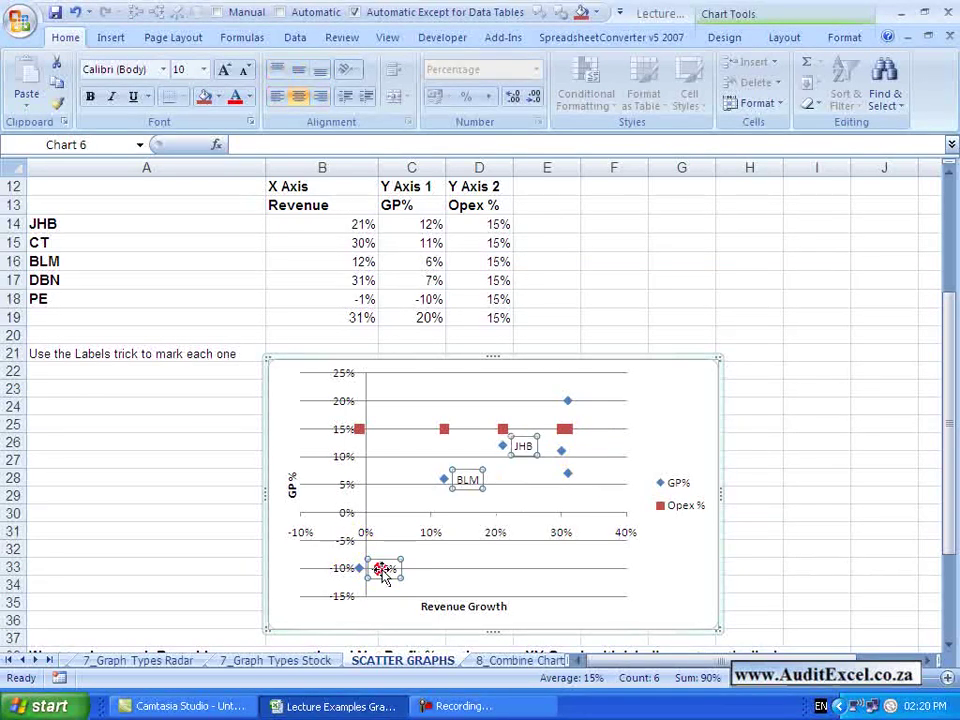
pyautogui.press('Delete')
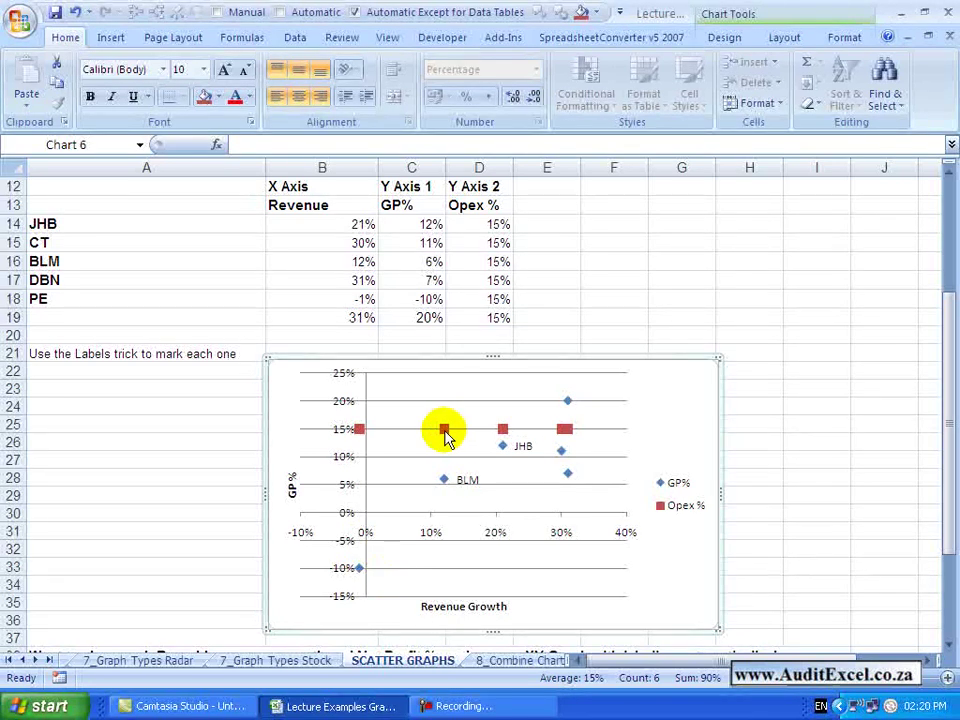
# Step: Delete the Opex % series from the scatter chart
pyautogui.click(445, 437)
pyautogui.press('Delete')
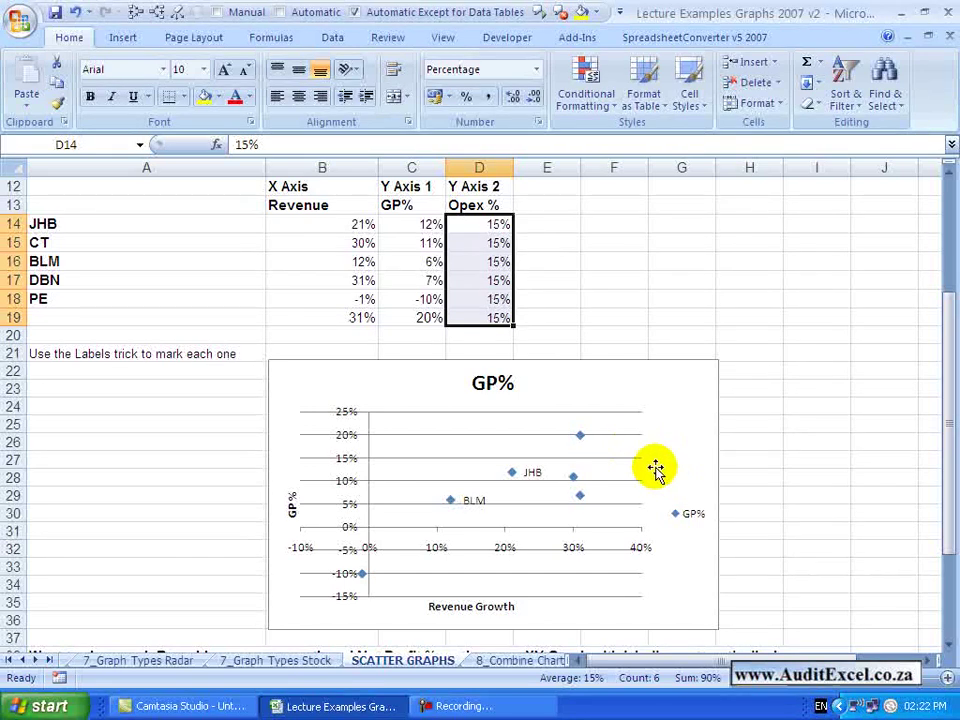
# Step: Scroll down to the rows 39–44 branch table and inspect JHB's 12% and CT's 11% GP% cells
pyautogui.click(949, 648)
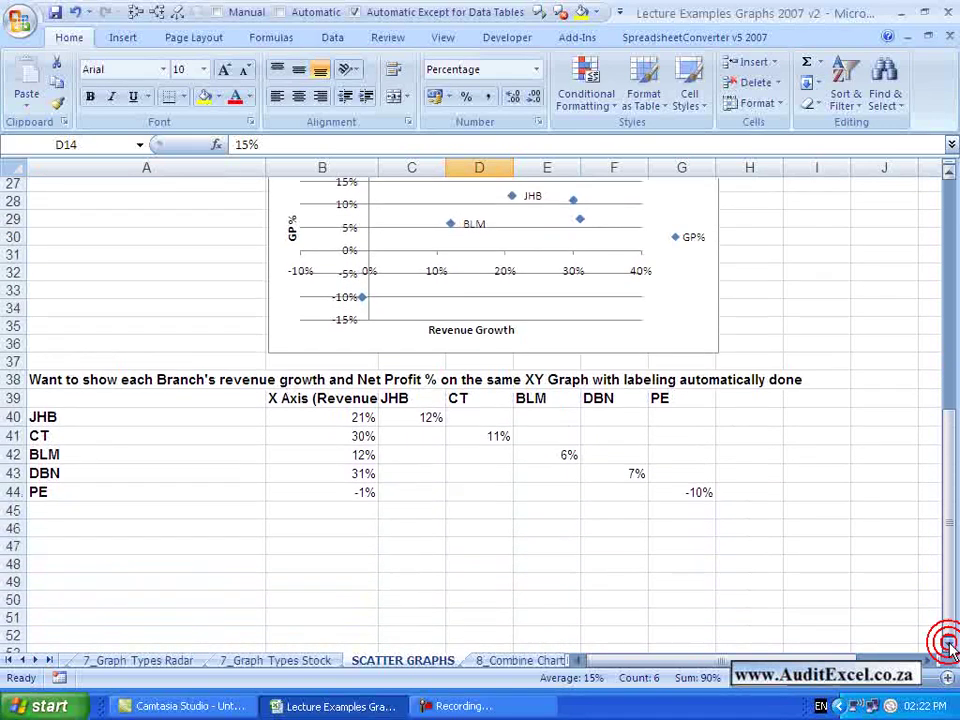
pyautogui.click(949, 648)
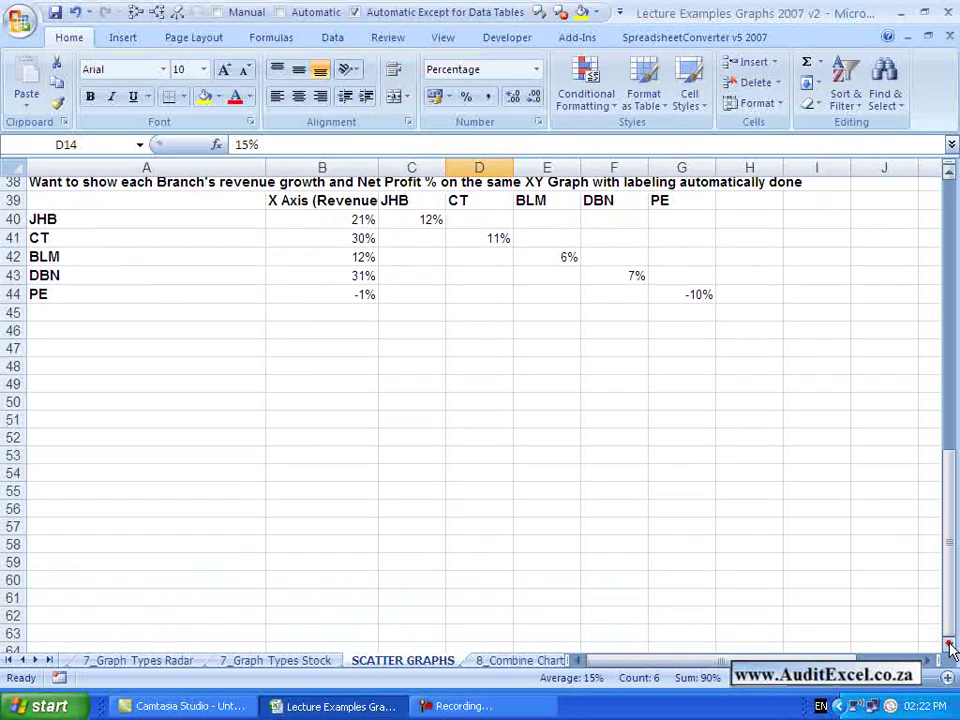
pyautogui.click(949, 648)
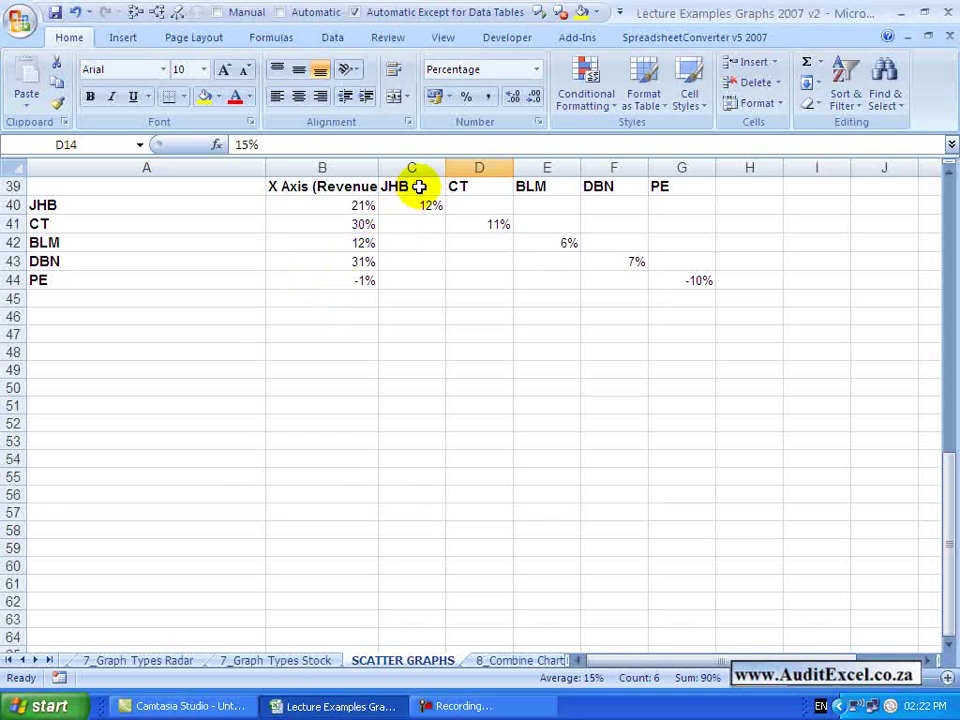
pyautogui.click(419, 187)
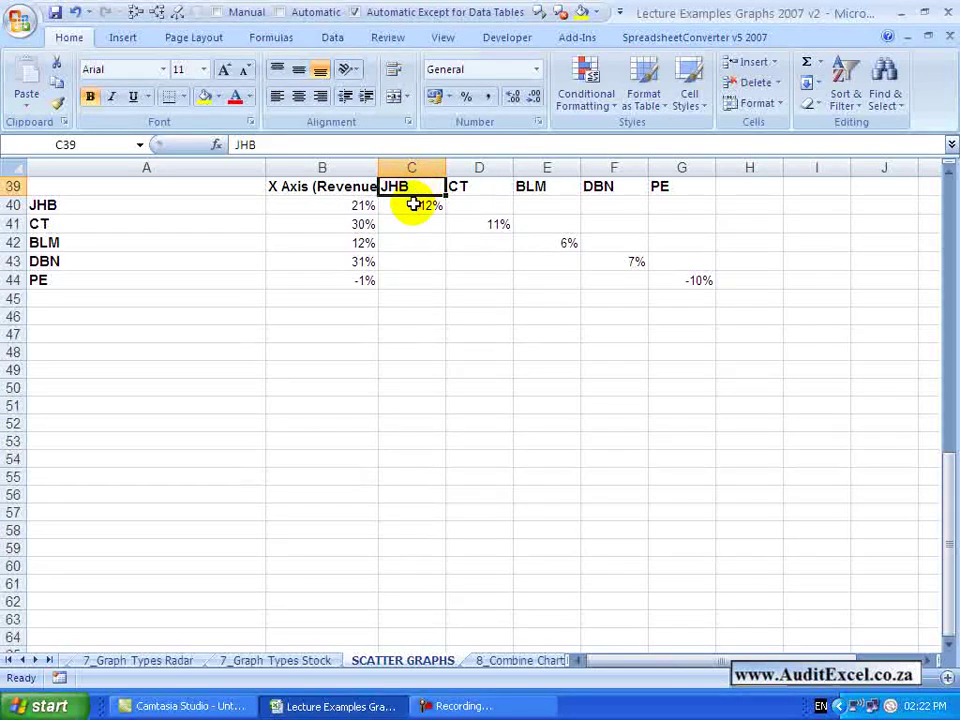
pyautogui.click(413, 205)
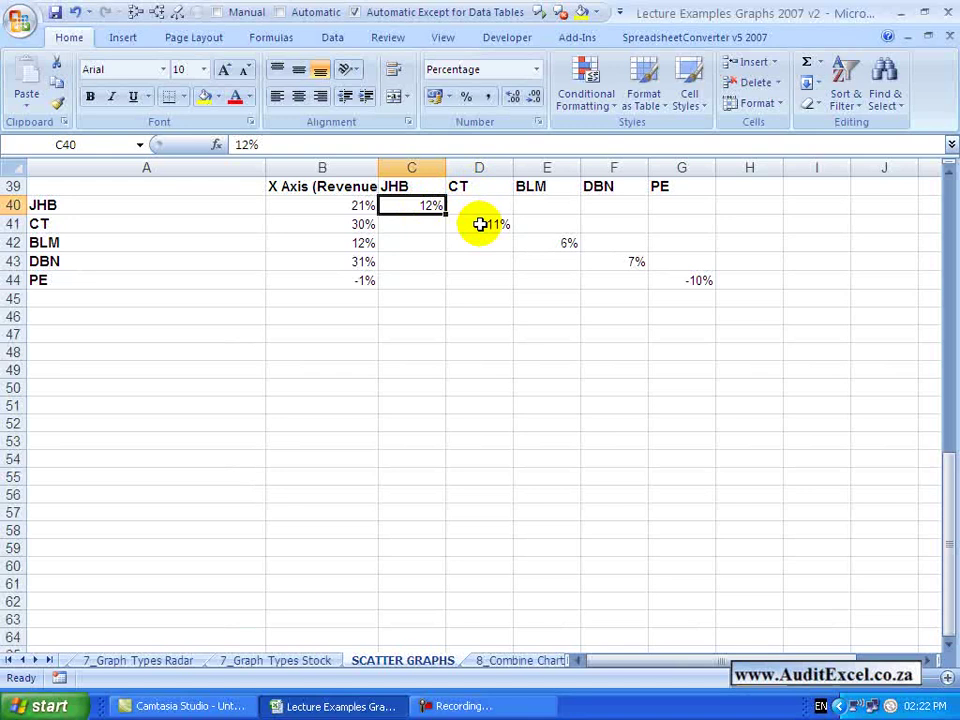
pyautogui.click(480, 224)
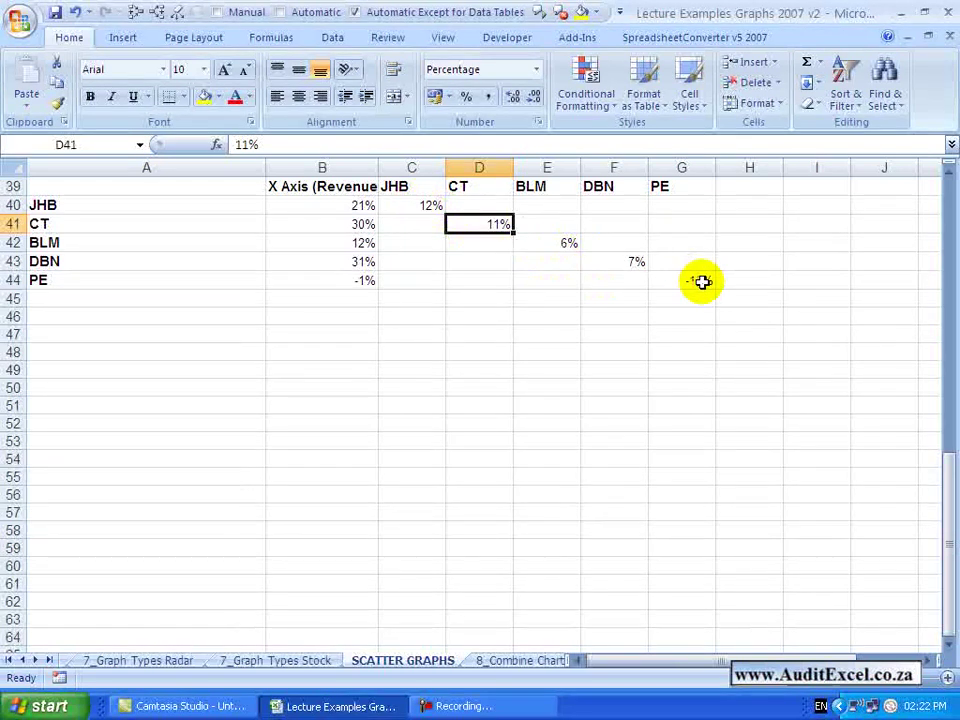
pyautogui.click(354, 190)
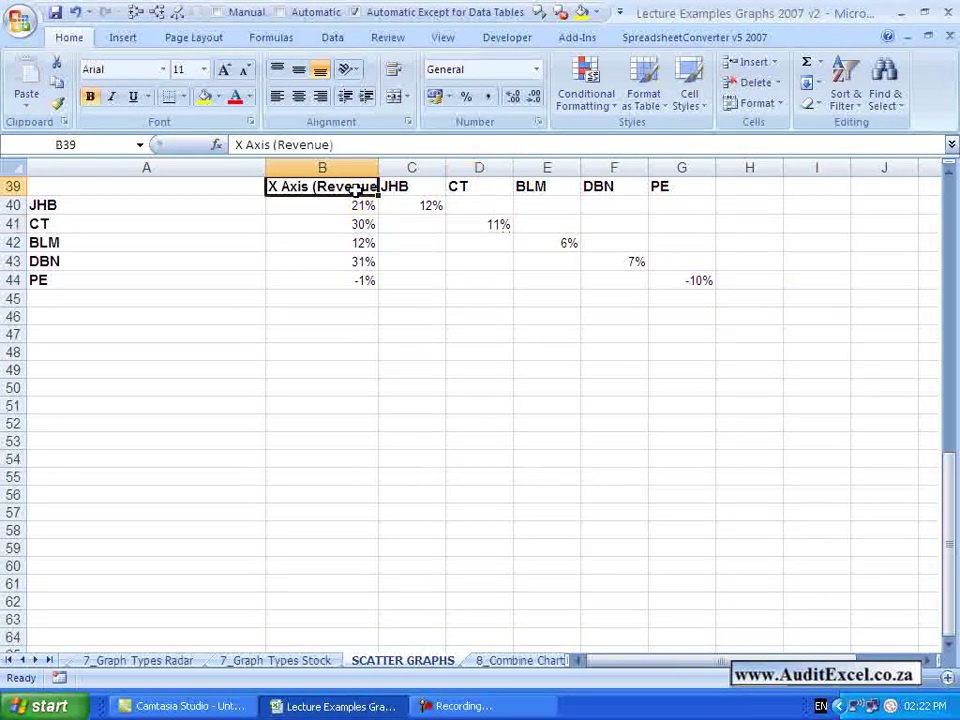
# Step: Chart B39:G44 as a markers-only scatter with rows/columns switched, placed below row 45
pyautogui.hotkey('shift', 'Right')
pyautogui.hotkey('shift', 'Right')
pyautogui.hotkey('shift', 'Right')
pyautogui.hotkey('shift', 'Right')
pyautogui.hotkey('shift', 'Right')
pyautogui.hotkey('shift', 'Down')
pyautogui.hotkey('shift', 'Down')
pyautogui.hotkey('shift', 'Down')
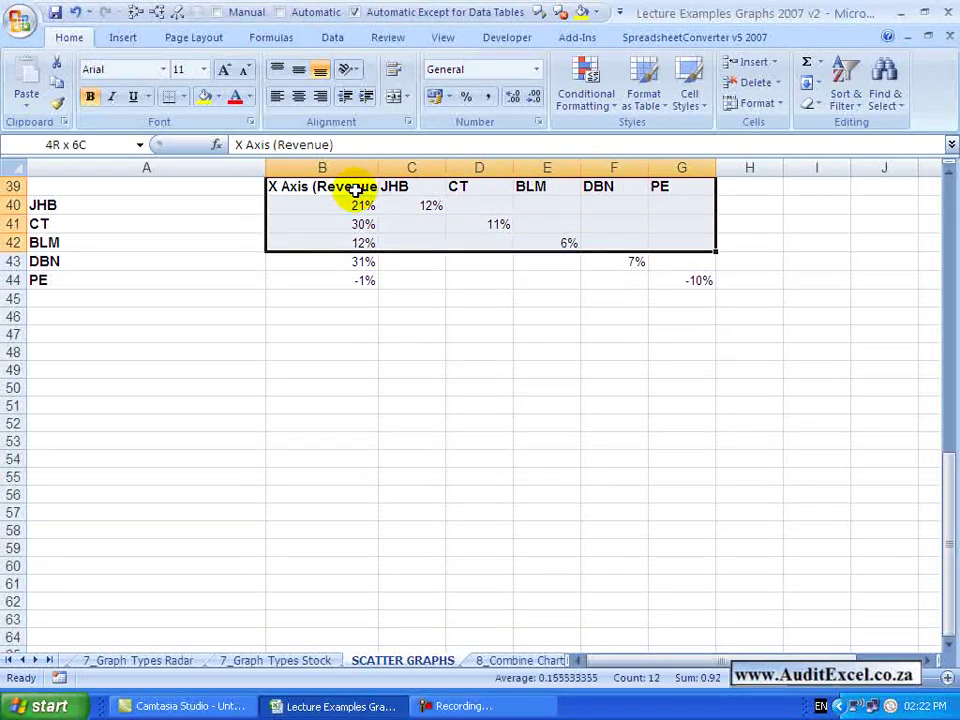
pyautogui.hotkey('shift', 'Down')
pyautogui.hotkey('shift', 'Down')
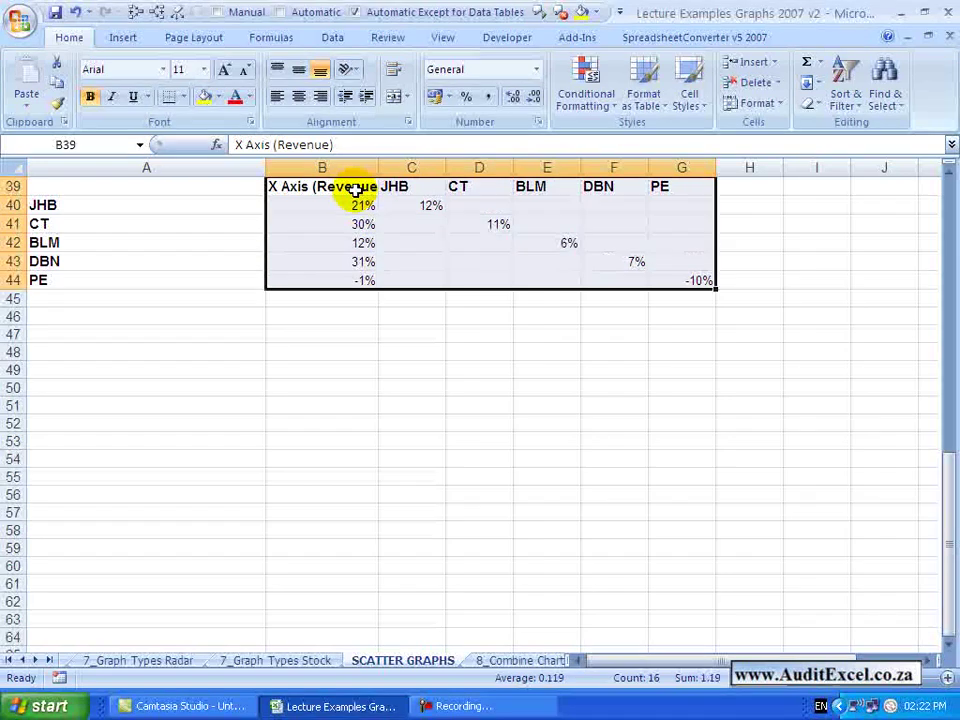
pyautogui.click(123, 37)
pyautogui.click(490, 100)
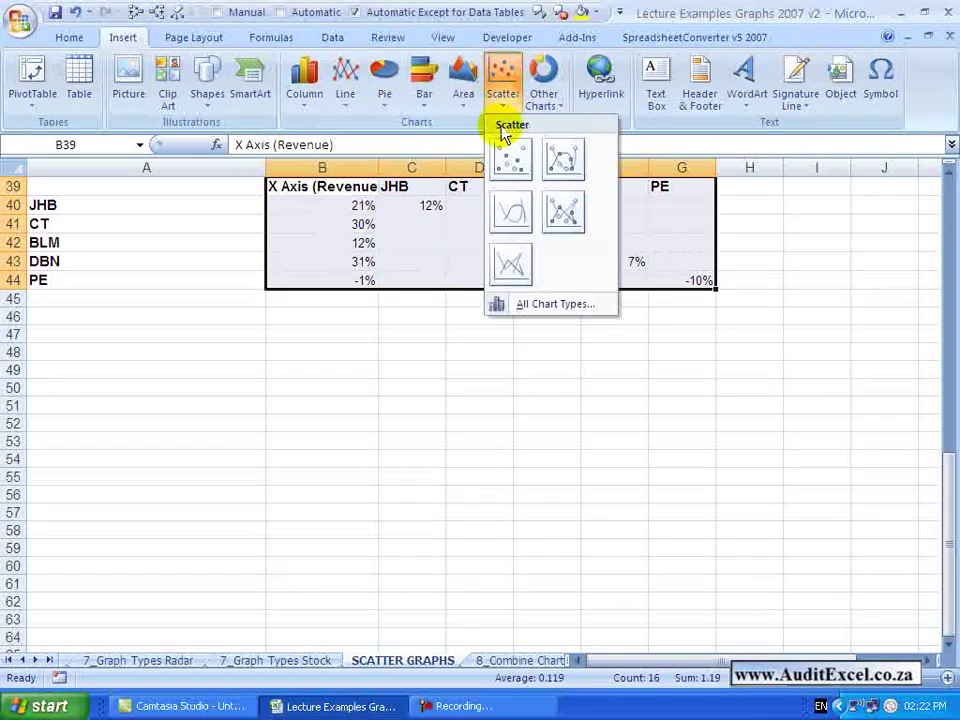
pyautogui.click(506, 162)
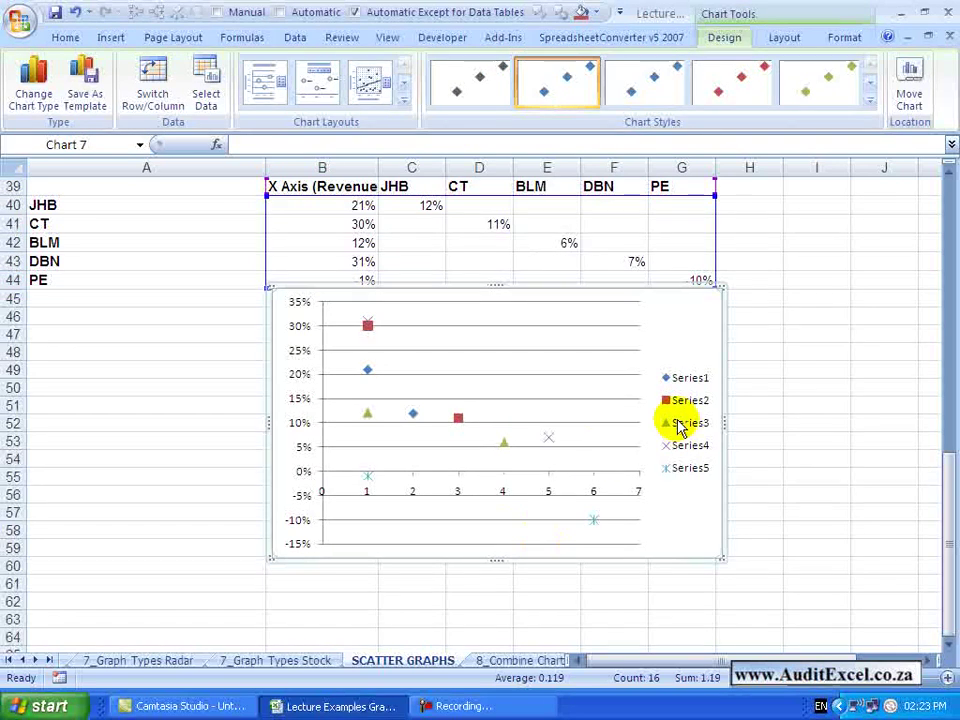
pyautogui.click(156, 100)
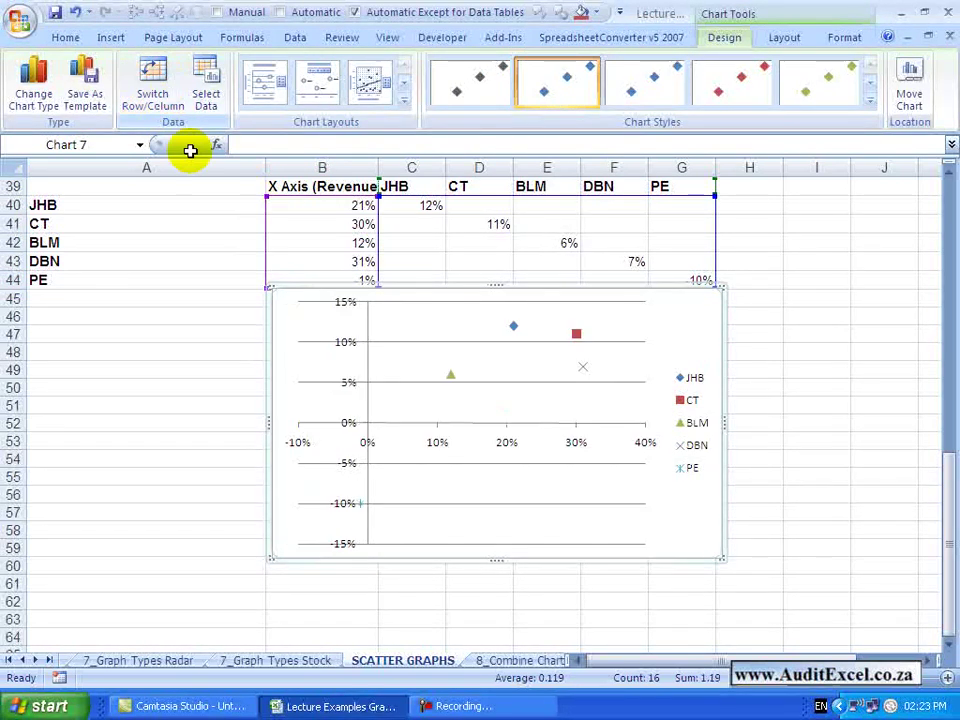
pyautogui.moveTo(690, 324); pyautogui.dragTo(689, 358)
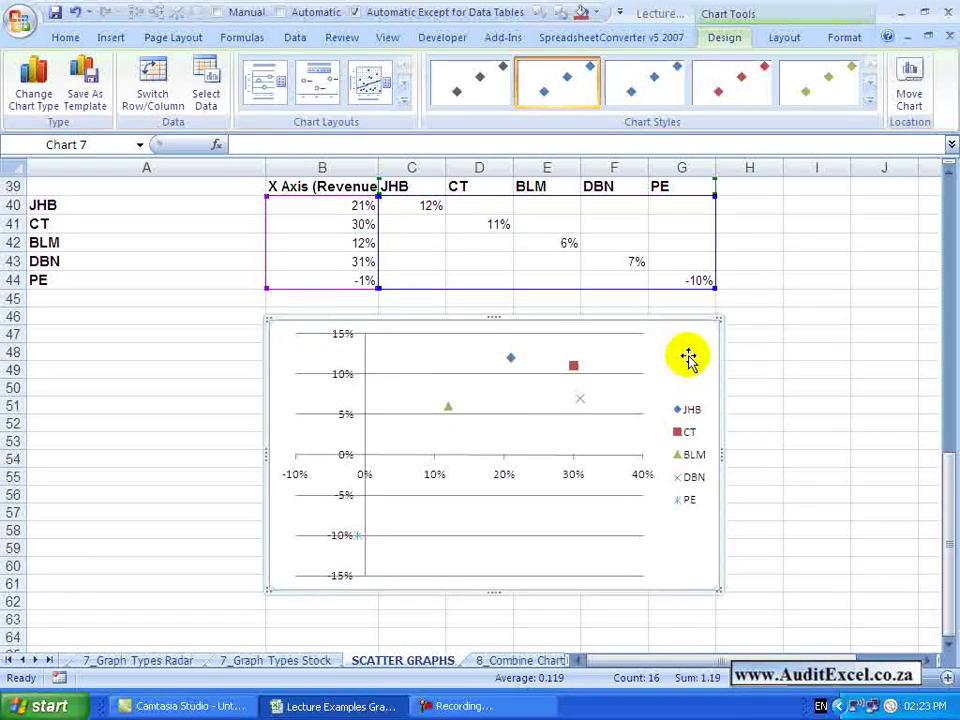